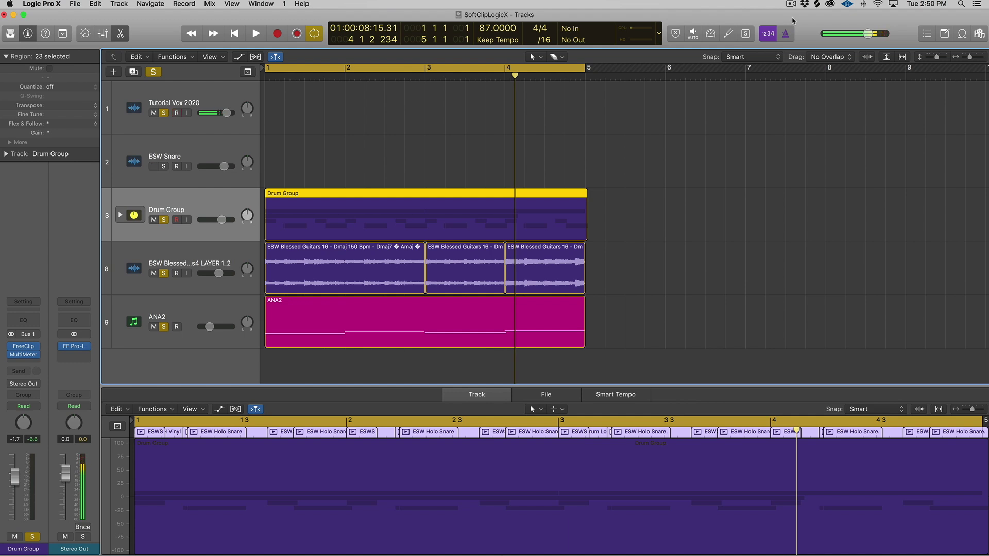
- Play from the start with taller tracks, mute the guitar and ANA2 regions, and open the Drum Group MultiMeter
key(Return)
key(space)
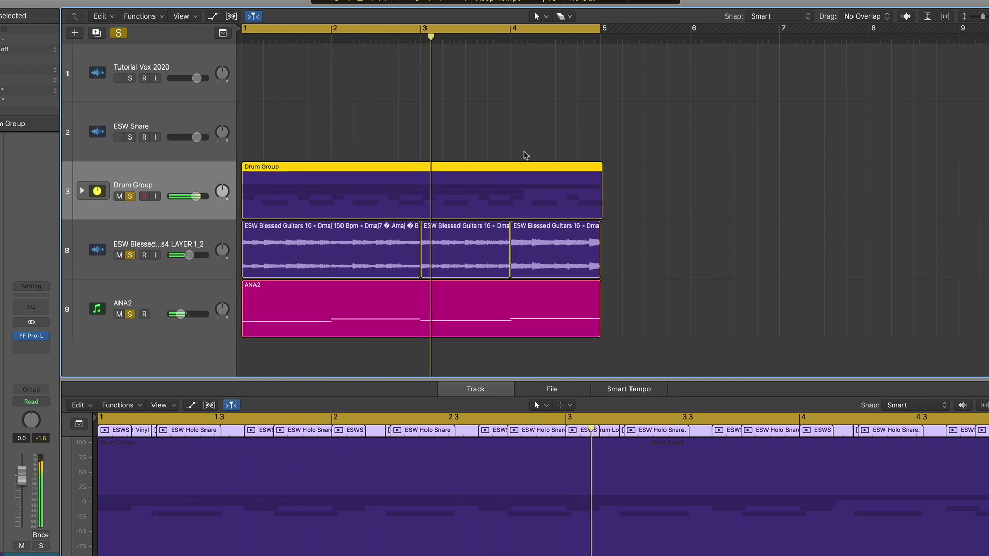
key(super+Down)
mouse_move(187, 254)
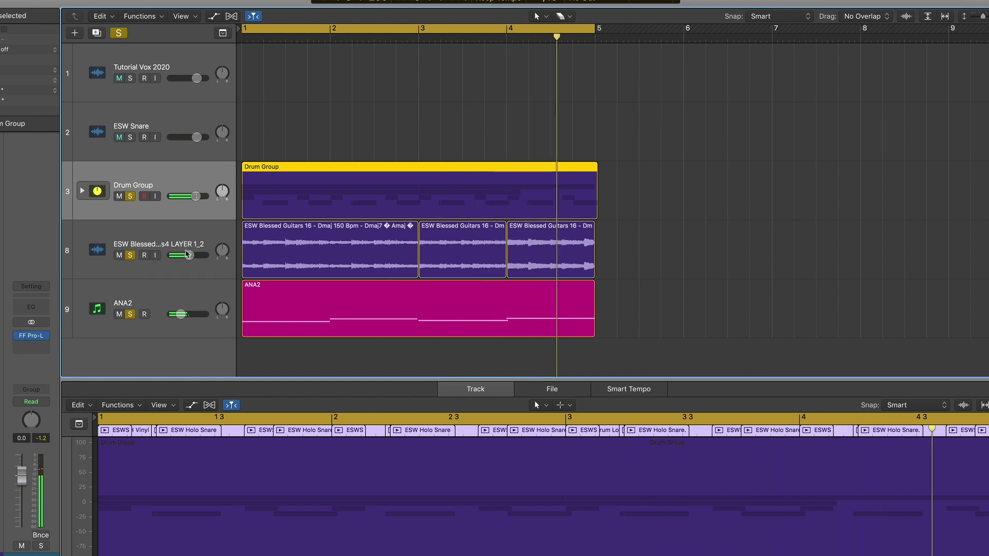
key(ctrl+m)
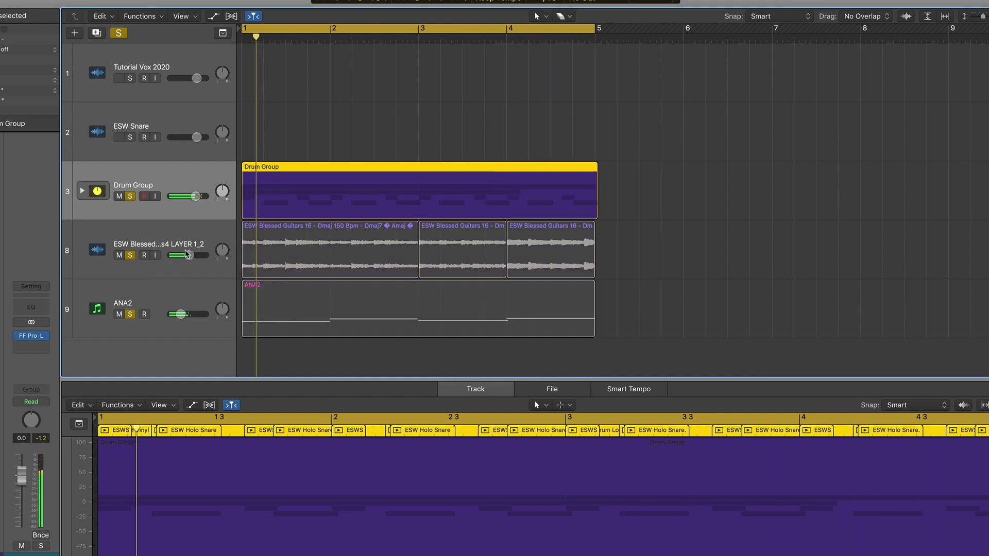
key(v)
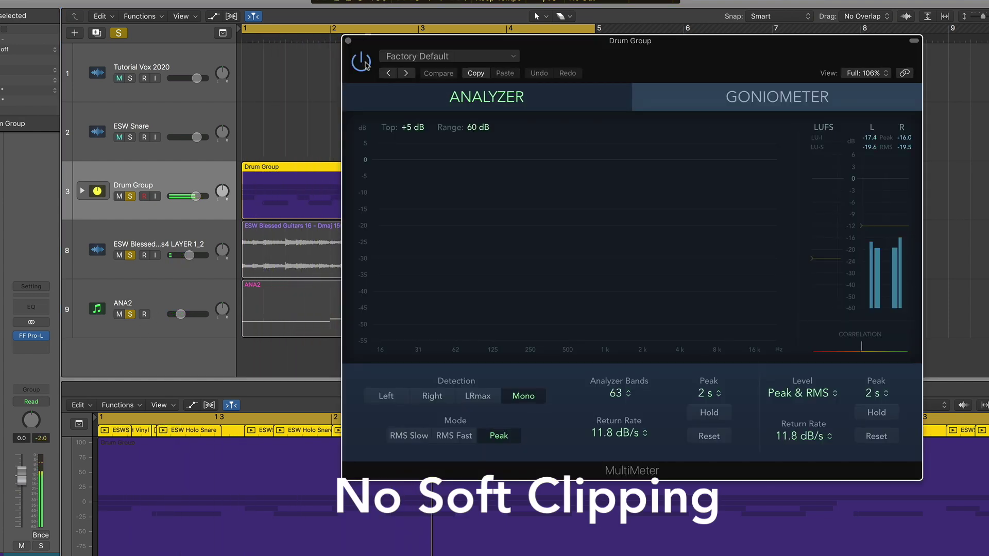
- Shift the MultiMeter window slightly left while the drum group plays and meters its spectrum
drag(389, 39, 369, 35)
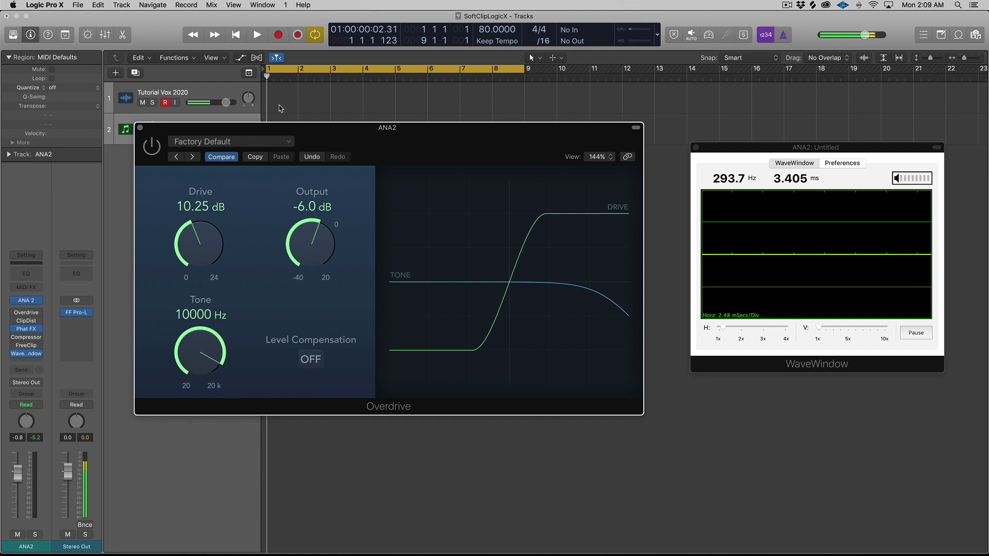
- Close the Overdrive window and bring up Phat FX from the ANA2 insert
click(140, 128)
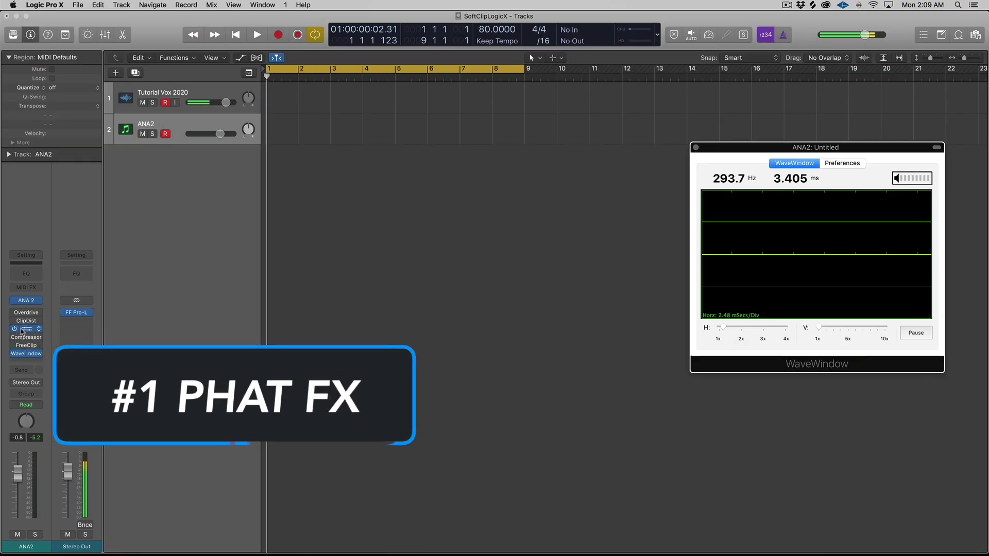
click(22, 332)
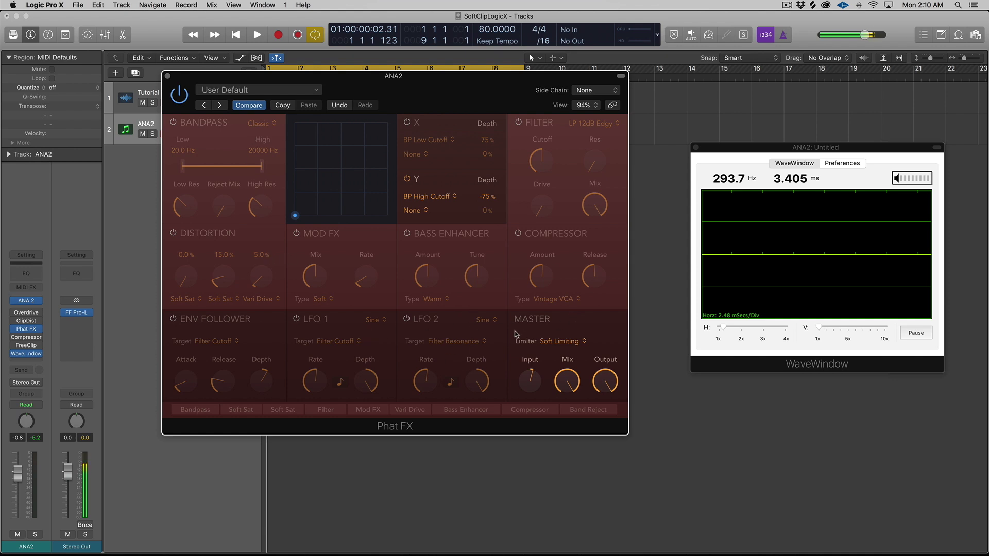
- Set the Phat FX master limiter to Off and toggle the Bass Enhancer on, then off again
click(551, 342)
click(540, 323)
click(407, 234)
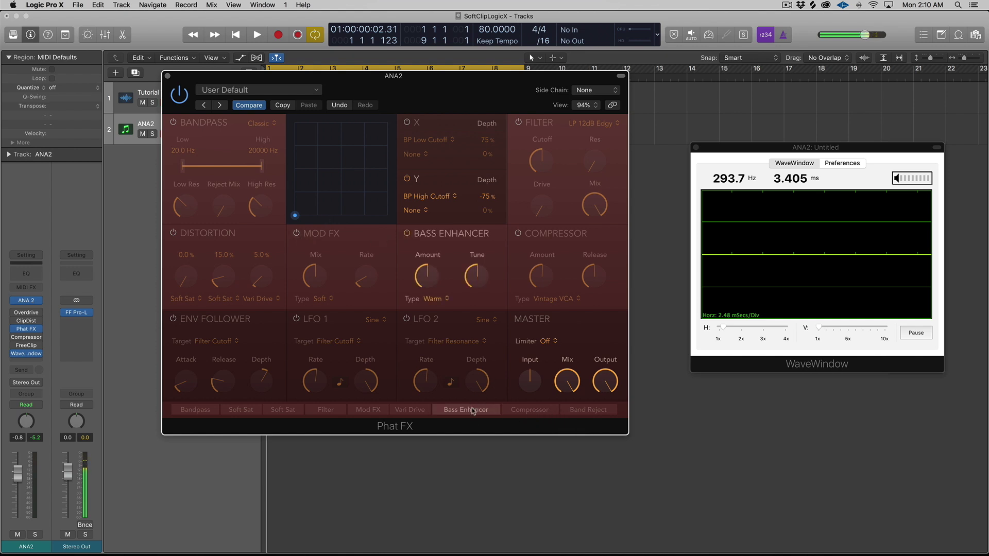
click(408, 234)
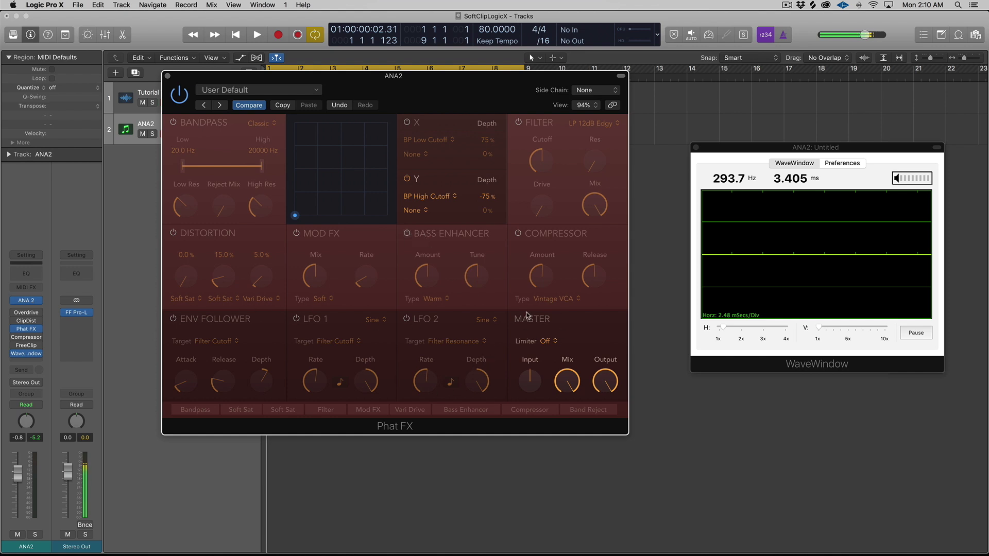
- Switch the master limiter to Soft Limiting, return Mix to 100%, and adjust the master Input level
click(556, 346)
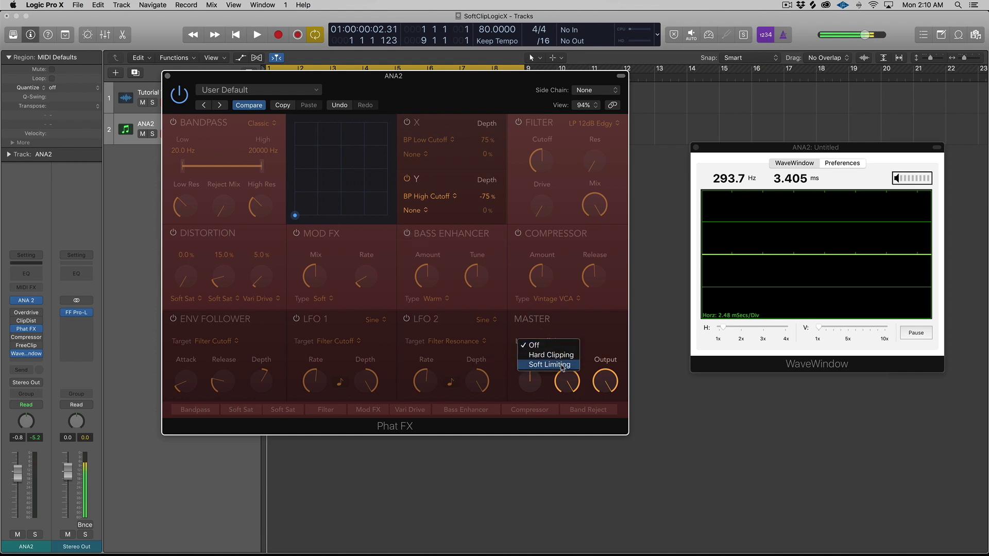
click(560, 366)
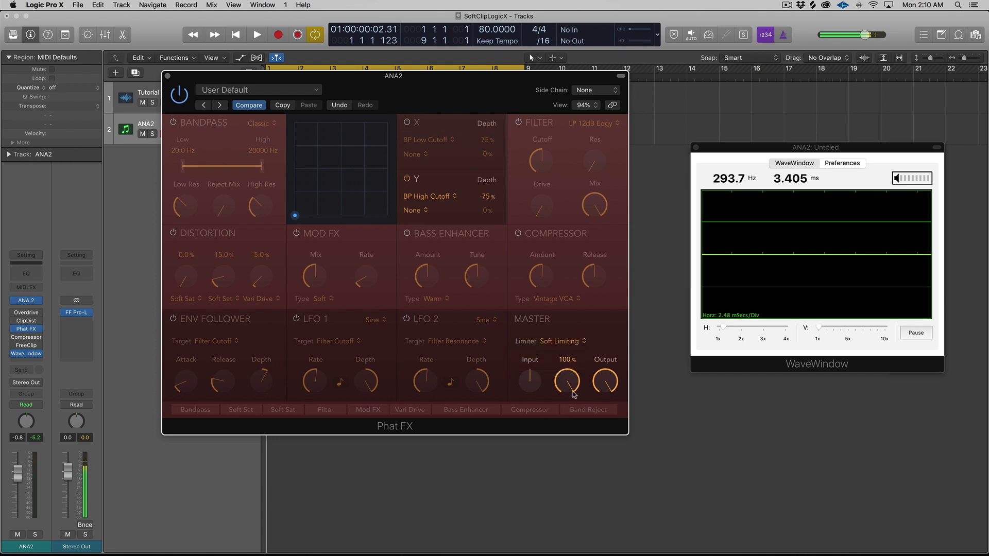
mouse_move(573, 377)
mouse_down()
mouse_move(569, 448)
mouse_move(572, 391)
mouse_up()
mouse_move(609, 375)
mouse_move(544, 373)
drag(531, 379, 533, 388)
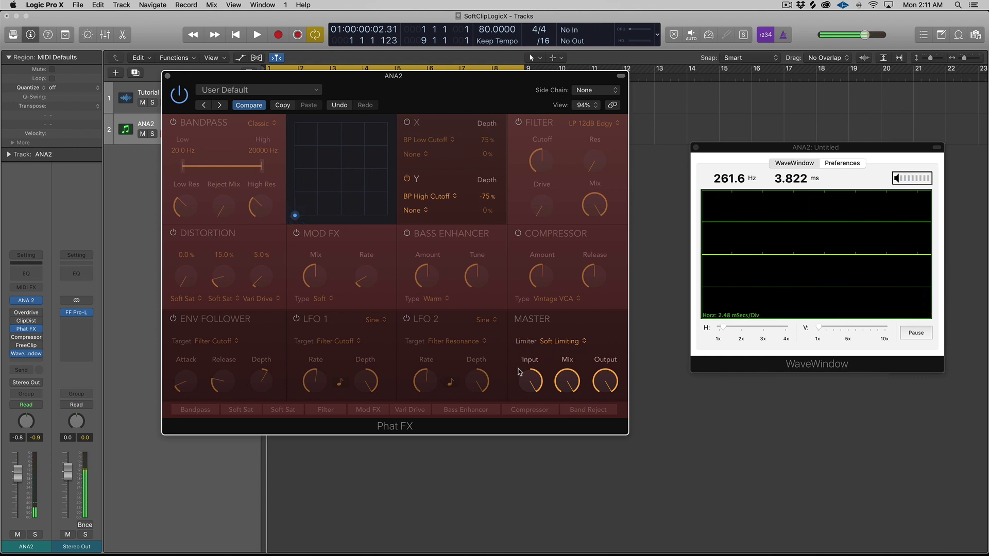
- Compare the limiter's Hard Clipping and Soft Limiting modes on the WaveWindow test tone
click(557, 341)
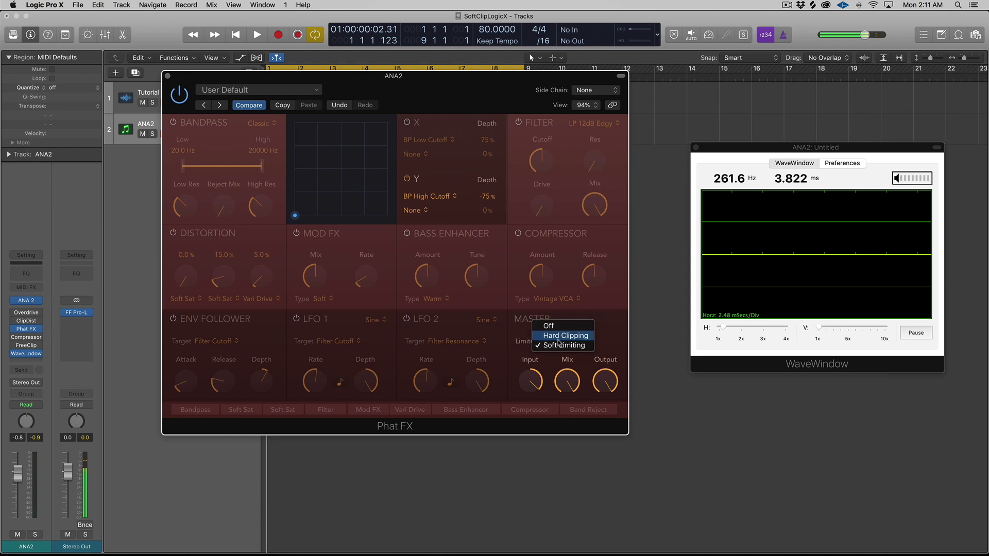
click(559, 337)
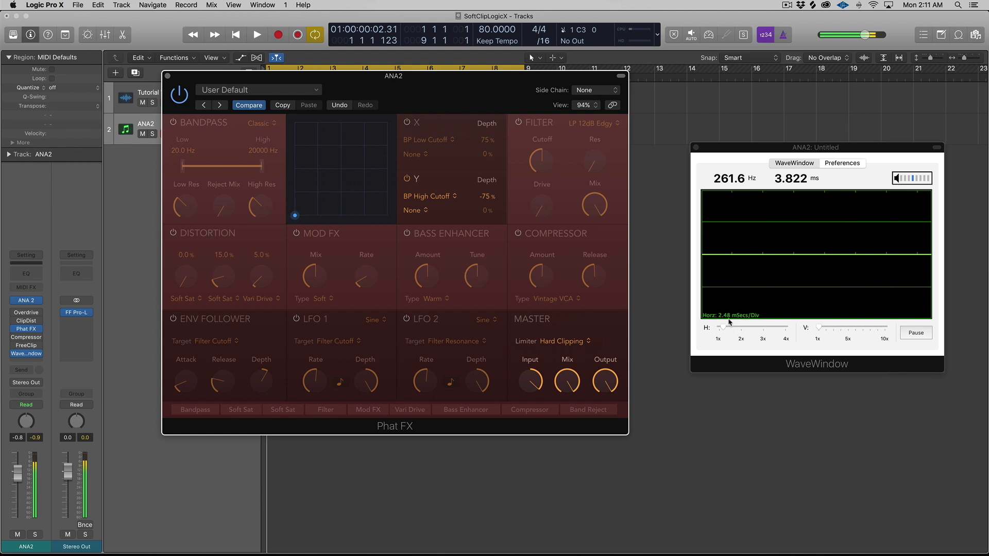
click(781, 229)
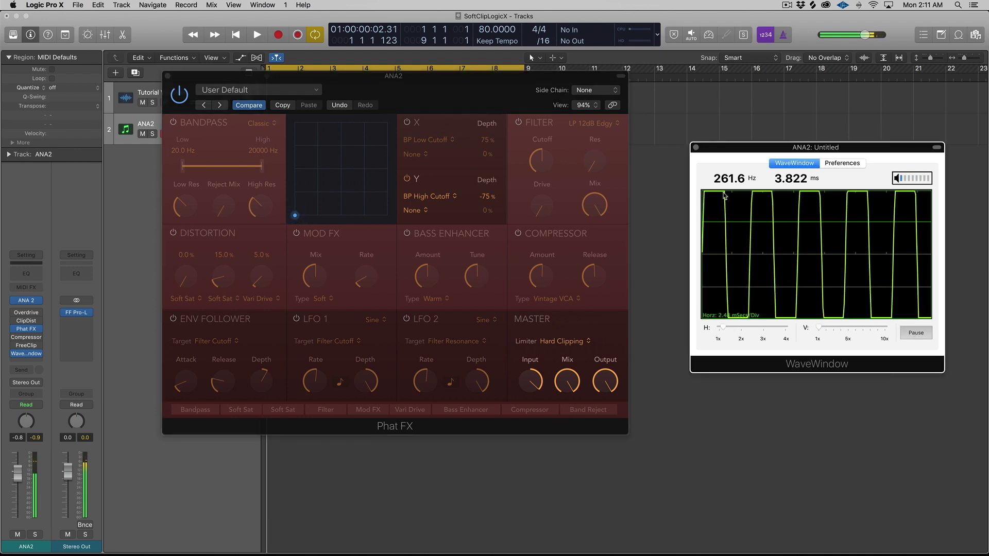
click(559, 337)
click(564, 350)
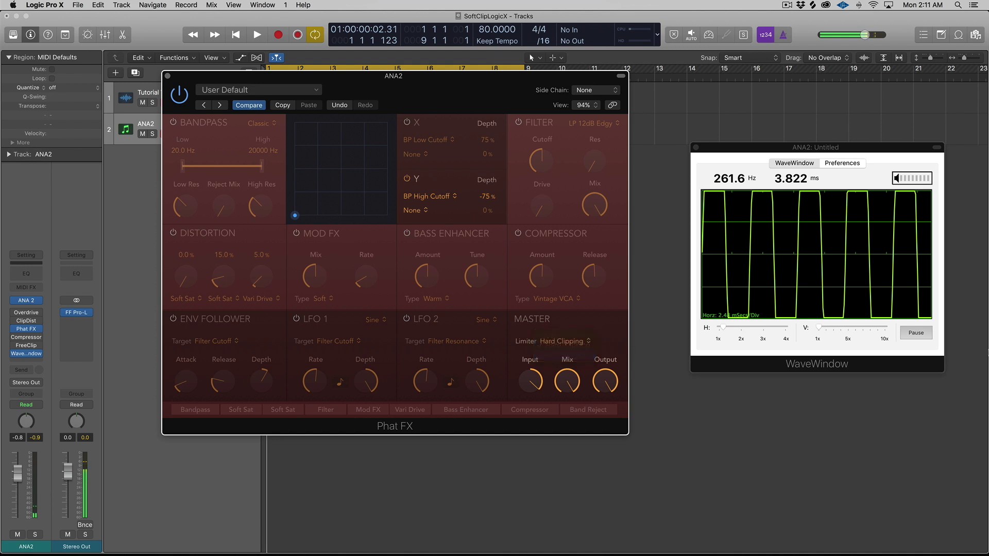
click(924, 336)
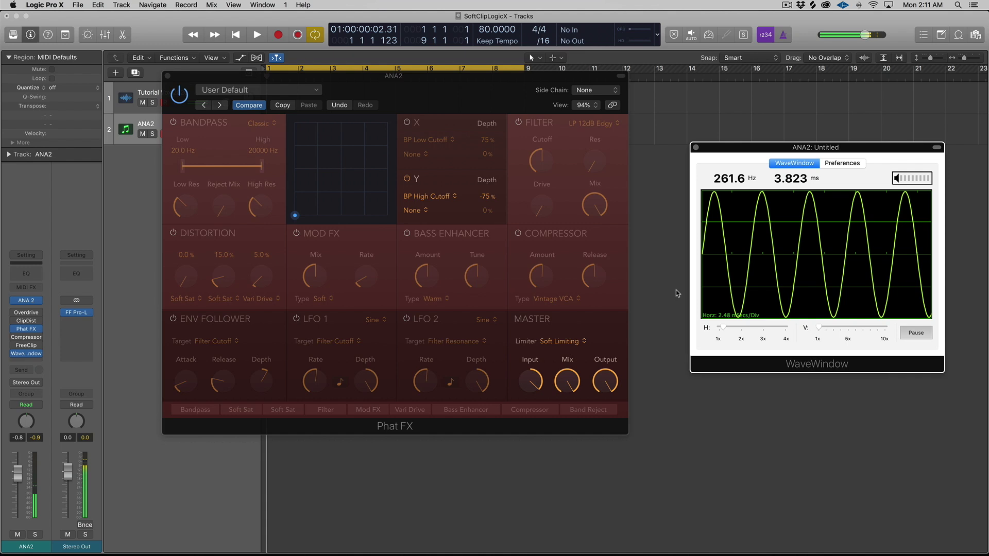
- Set the master limiter to Off and reset master Input to 0.0 dB
click(567, 341)
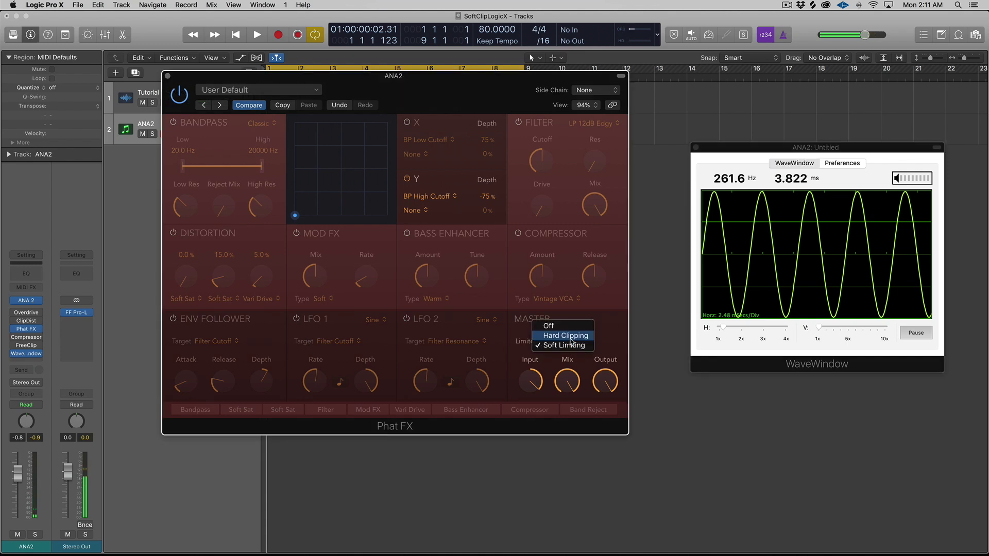
click(541, 323)
alt+click(530, 384)
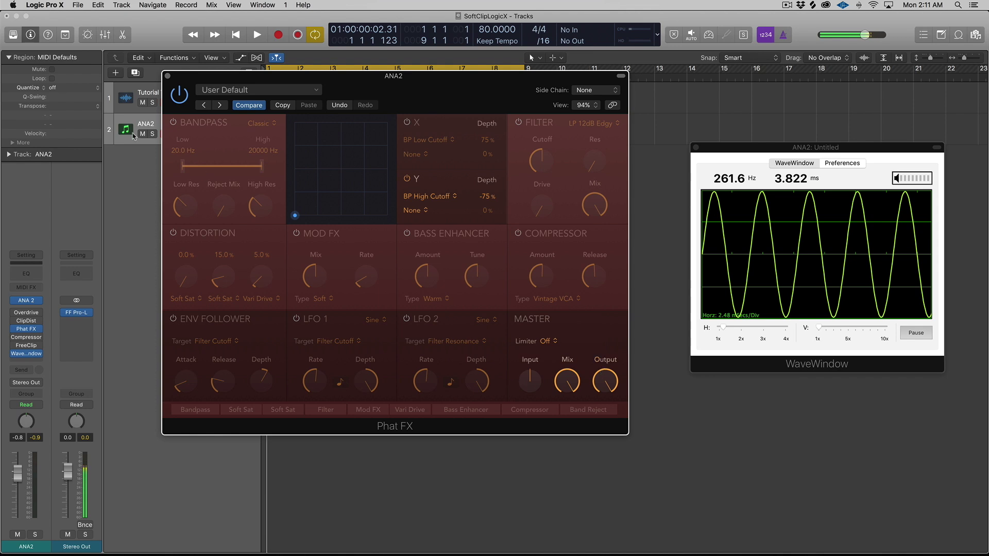
- Enable the Distortion section, keep Soft Saturation in the first slot, and zero the middle amount
click(174, 232)
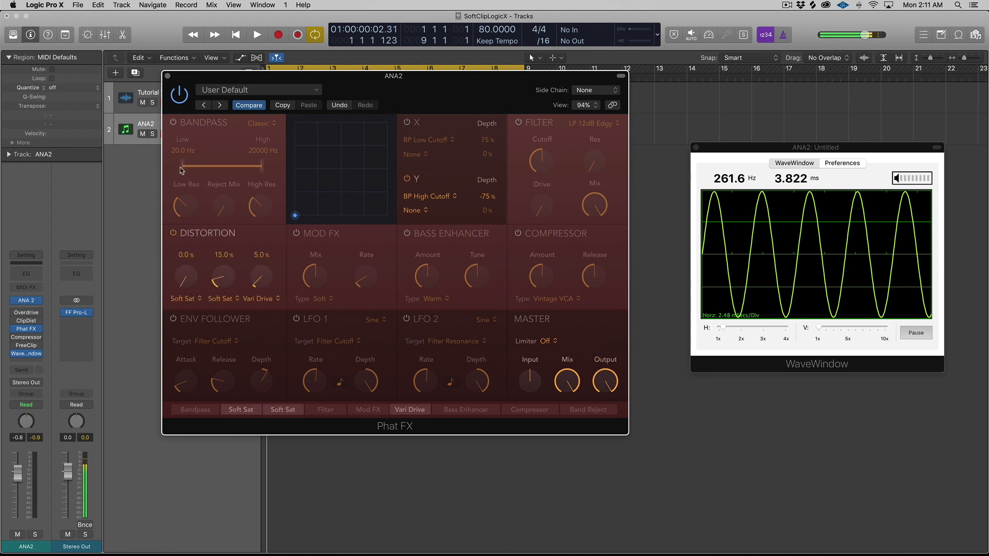
click(185, 299)
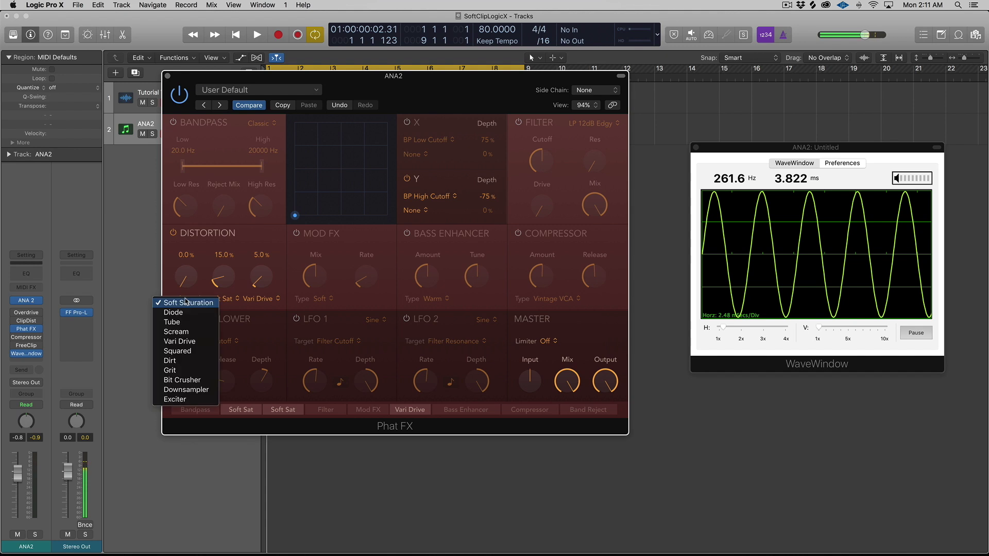
click(201, 263)
drag(223, 277, 257, 357)
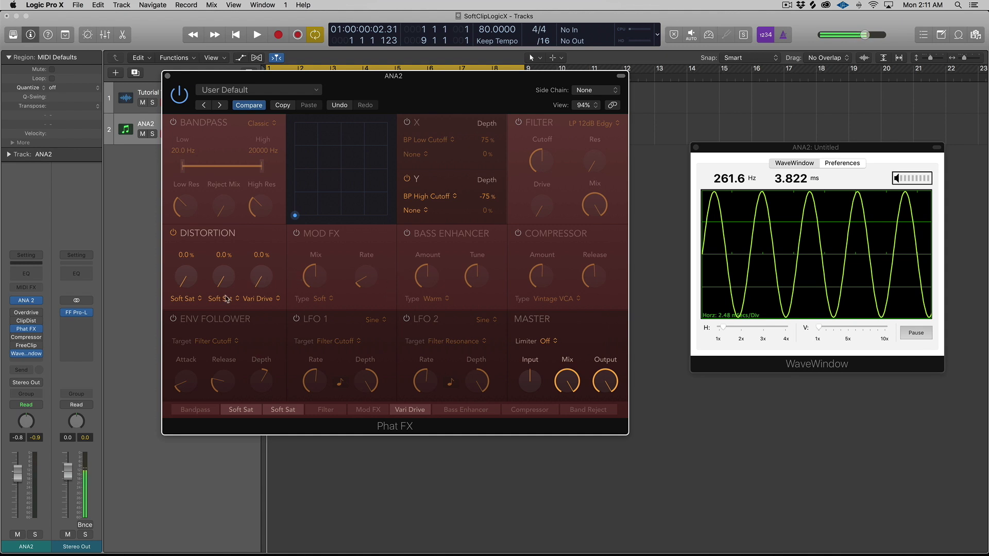
- Raise the first Soft Sat amount to about 62% and the second to 17.3%, watching the scope
click(930, 334)
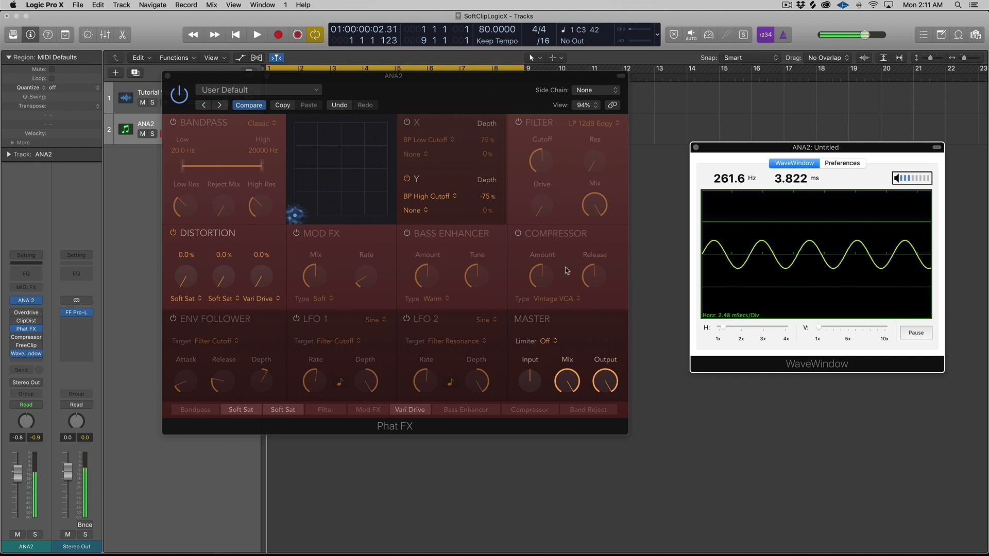
click(193, 75)
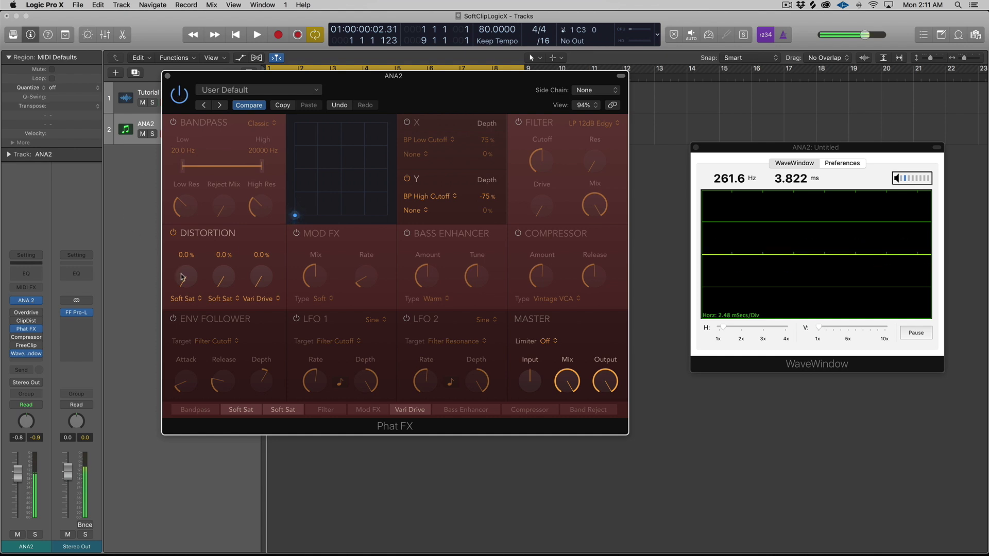
drag(190, 282, 196, 203)
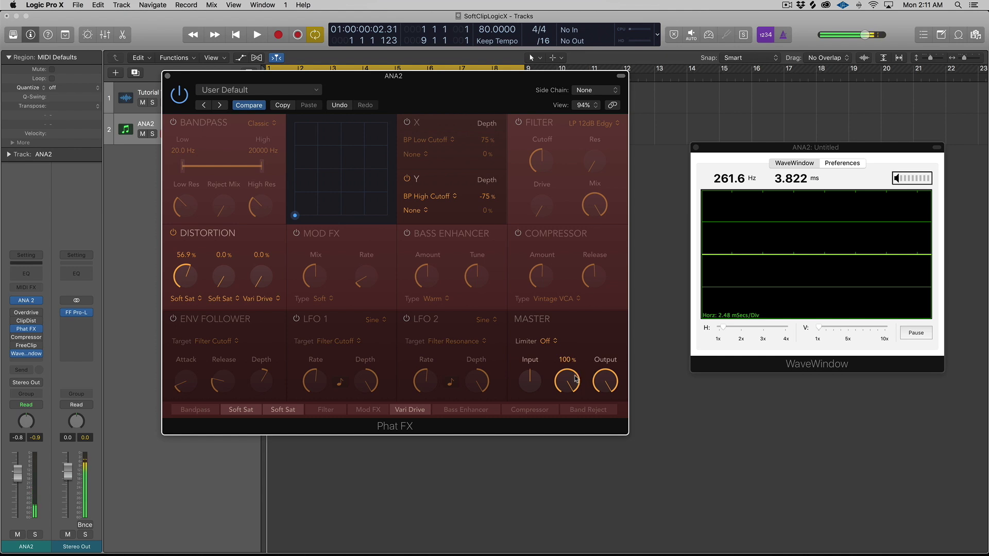
drag(188, 287, 215, 191)
click(927, 344)
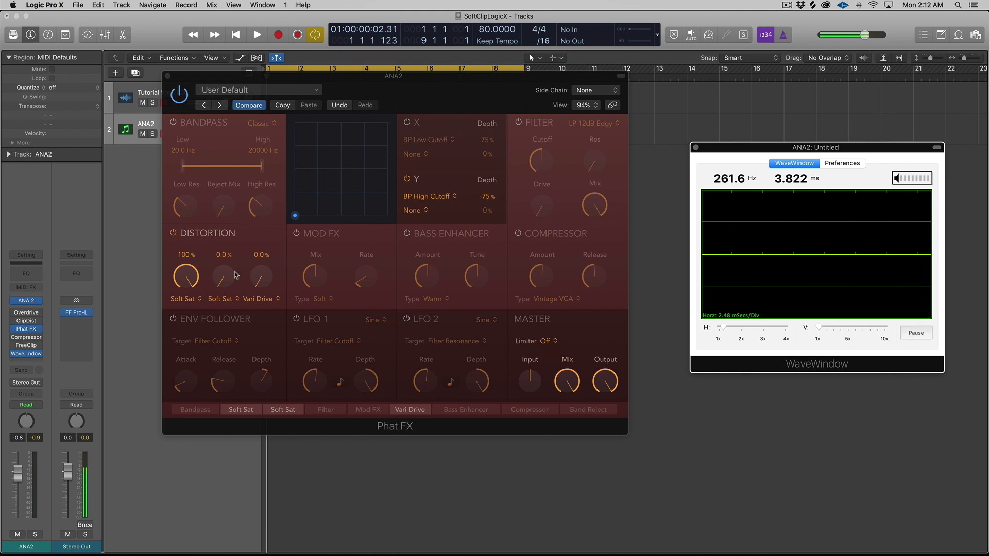
click(186, 279)
drag(233, 279, 230, 325)
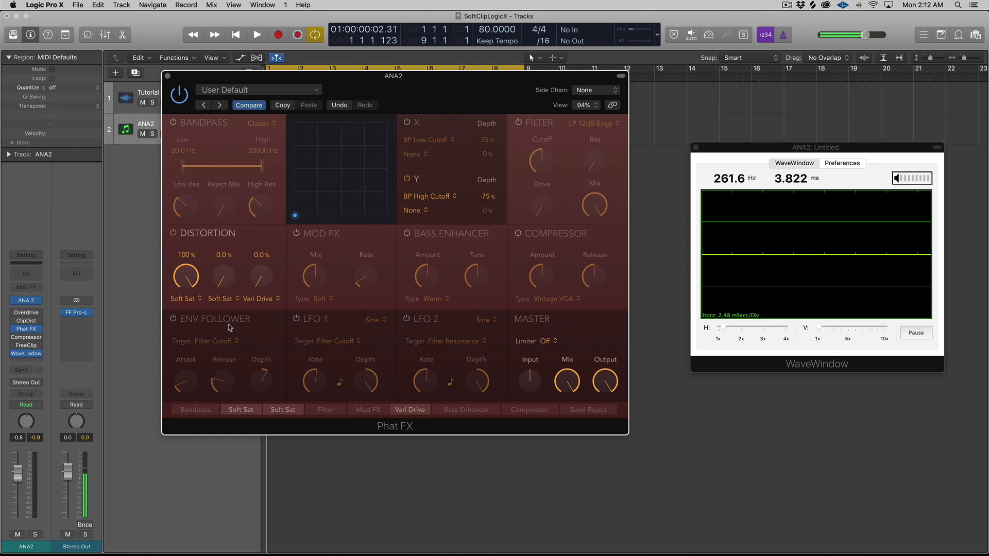
- Switch the third distortion slot to Squared and push it to 75.4%, checking the live waveform
click(262, 300)
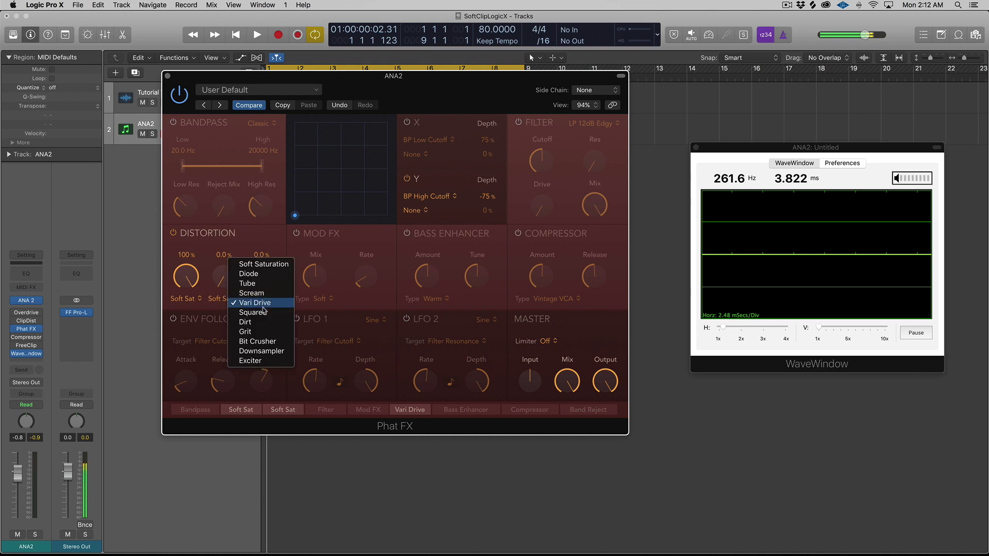
click(263, 311)
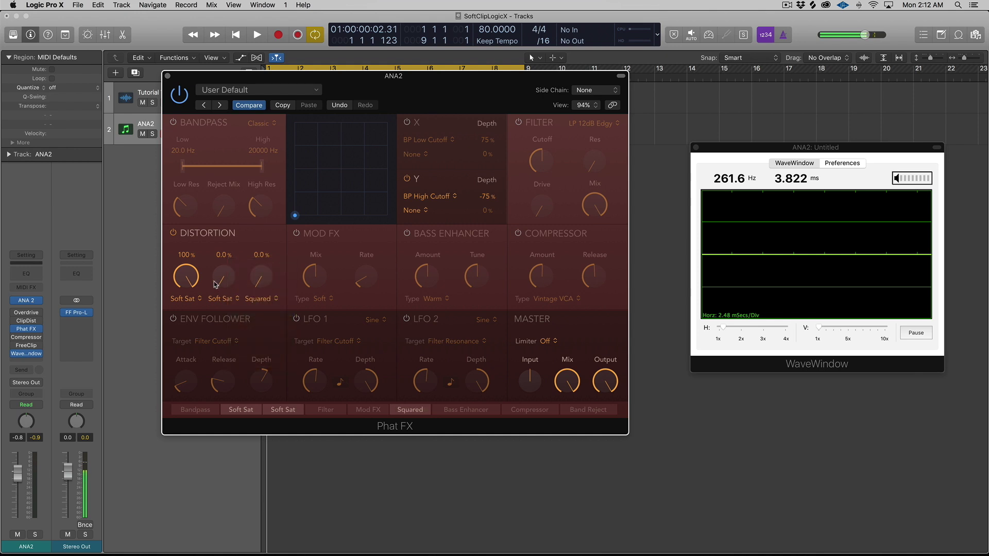
drag(261, 282, 263, 219)
click(915, 336)
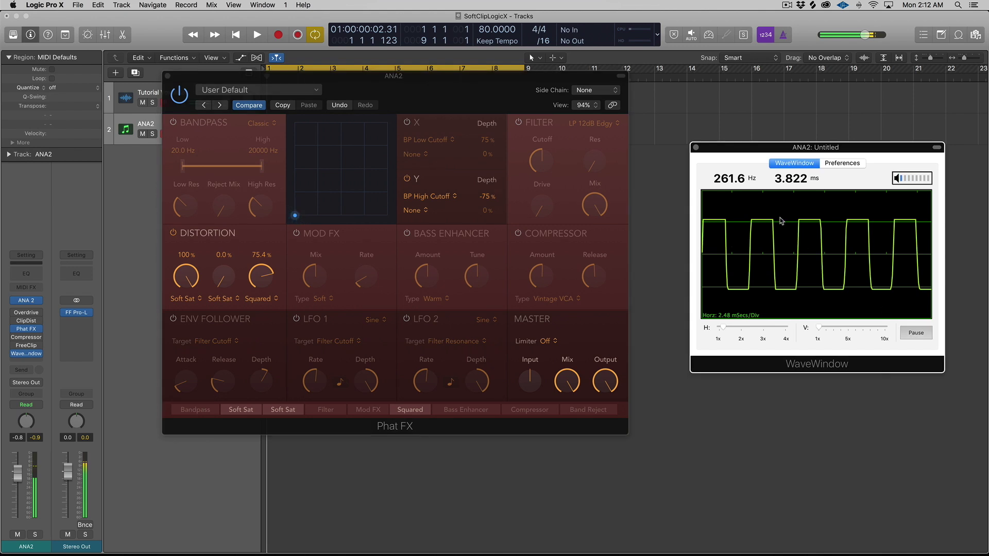
click(916, 333)
- Try Downsampler at about 0.4%, then return the third slot to Vari Drive at 3.0%
click(260, 298)
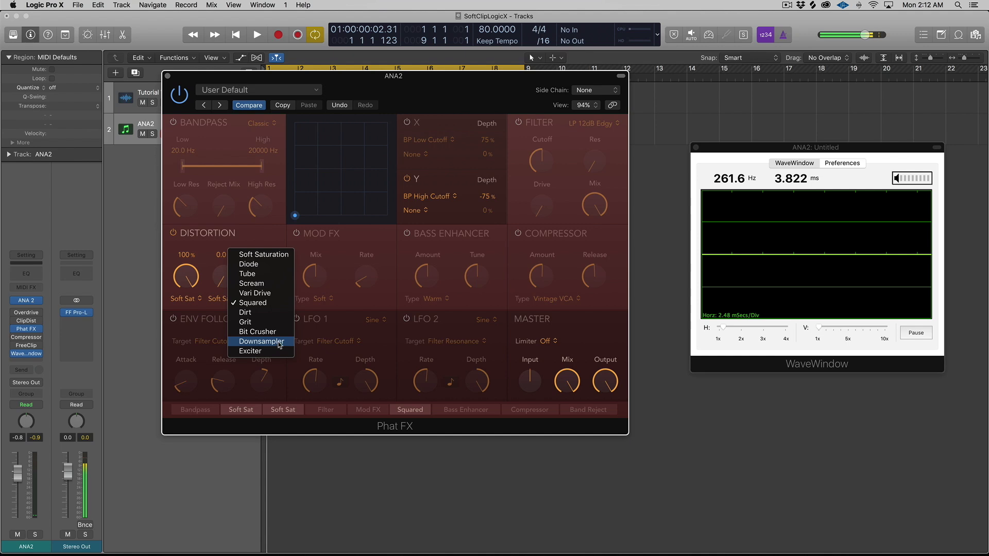
click(281, 343)
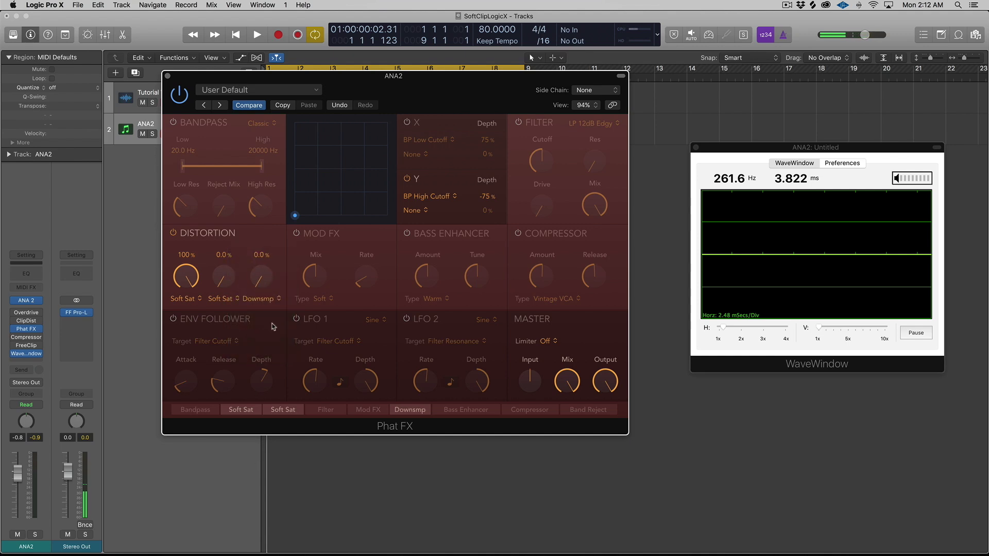
drag(262, 279, 262, 283)
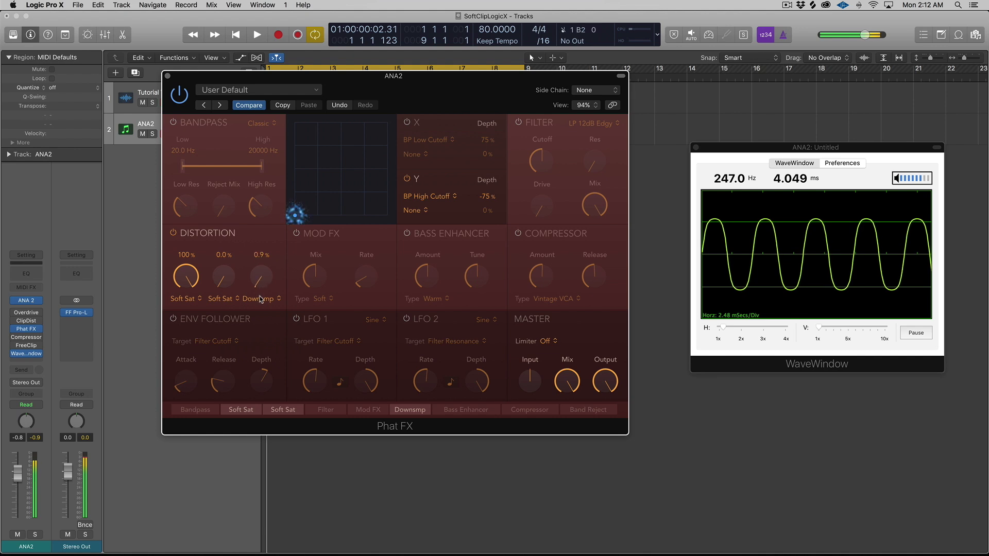
click(261, 300)
click(264, 254)
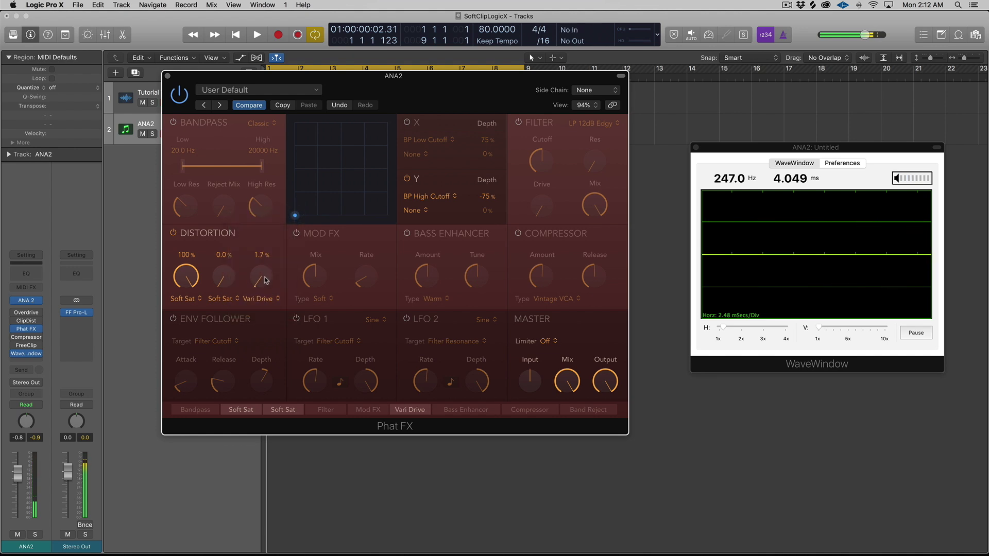
drag(265, 280, 265, 277)
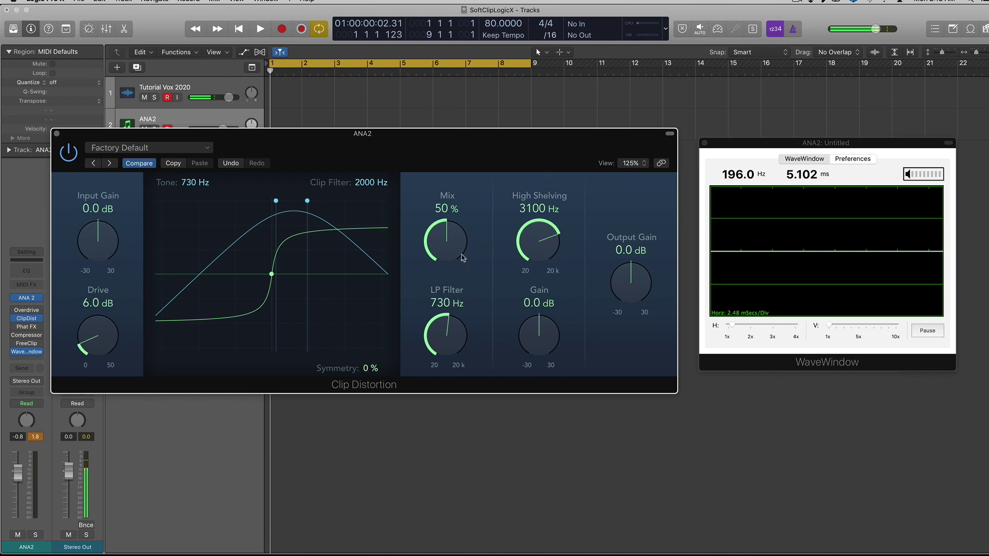
- Set Tone to 20 Hz and Clip Filter to 20000 Hz, and reset Drive, High Shelving and LP Filter
drag(462, 258, 415, 238)
alt+click(444, 240)
drag(276, 200, 200, 203)
drag(308, 201, 484, 185)
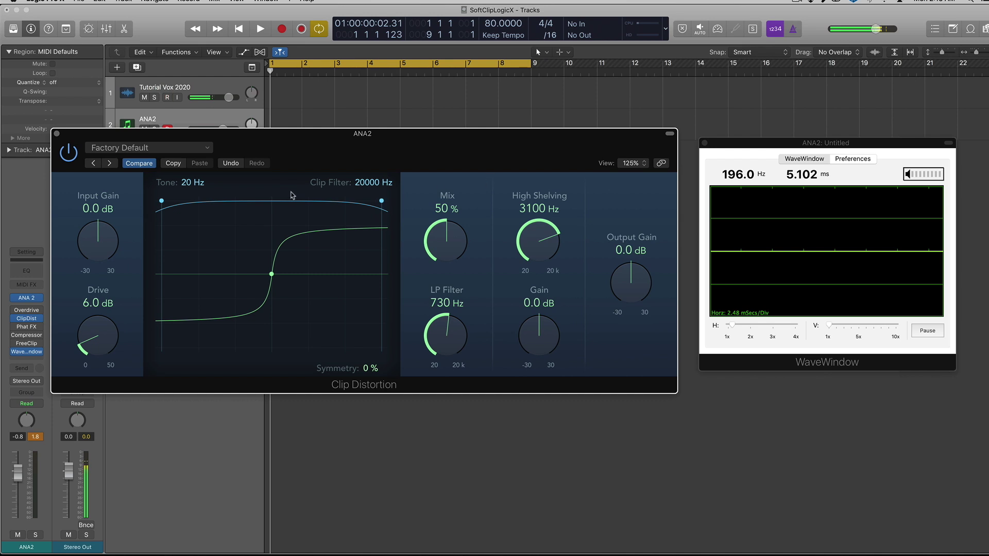
alt+click(90, 343)
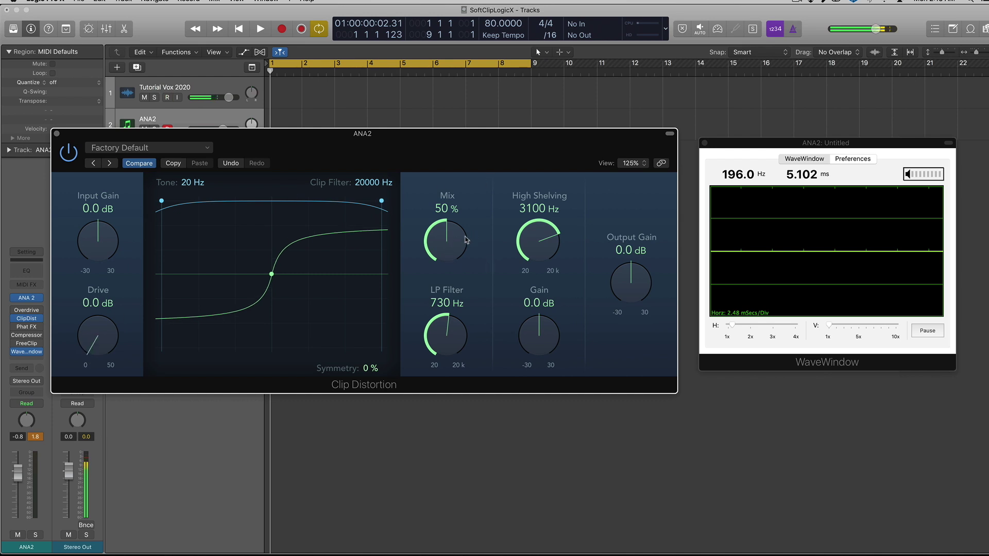
alt+click(533, 251)
alt+click(439, 347)
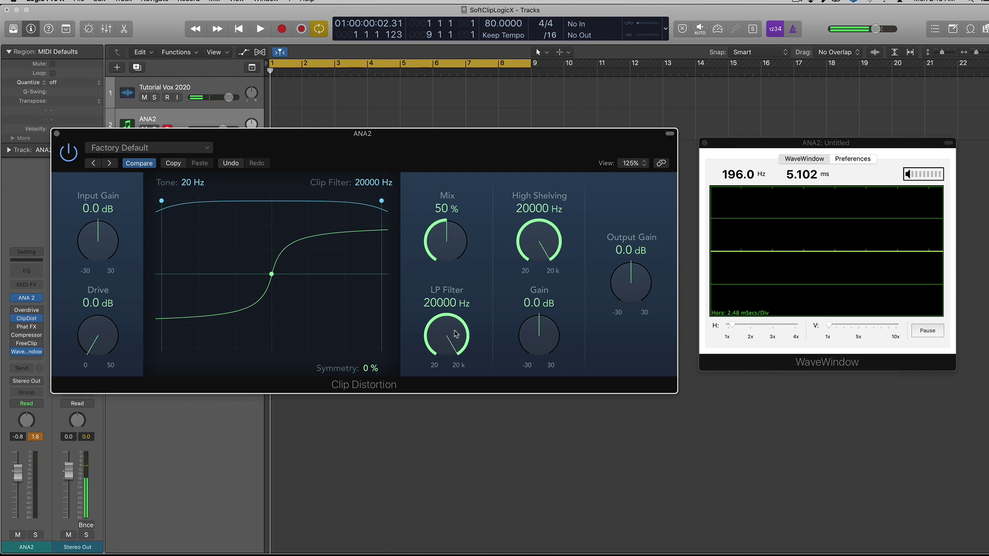
- Try Mix settings, raise Input Gain toward +11.0 dB, and raise Output Gain to +14.5 dB
alt+click(452, 246)
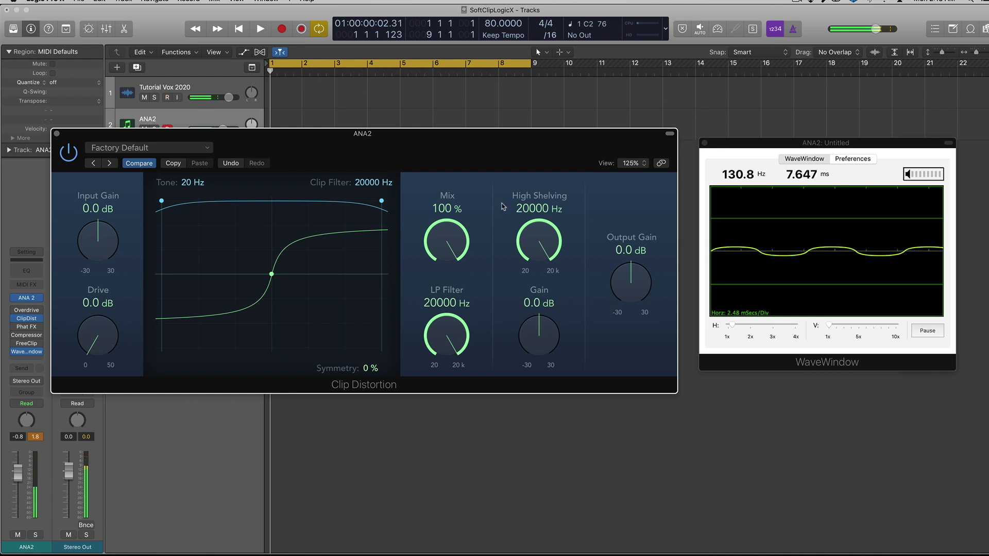
drag(441, 237, 439, 308)
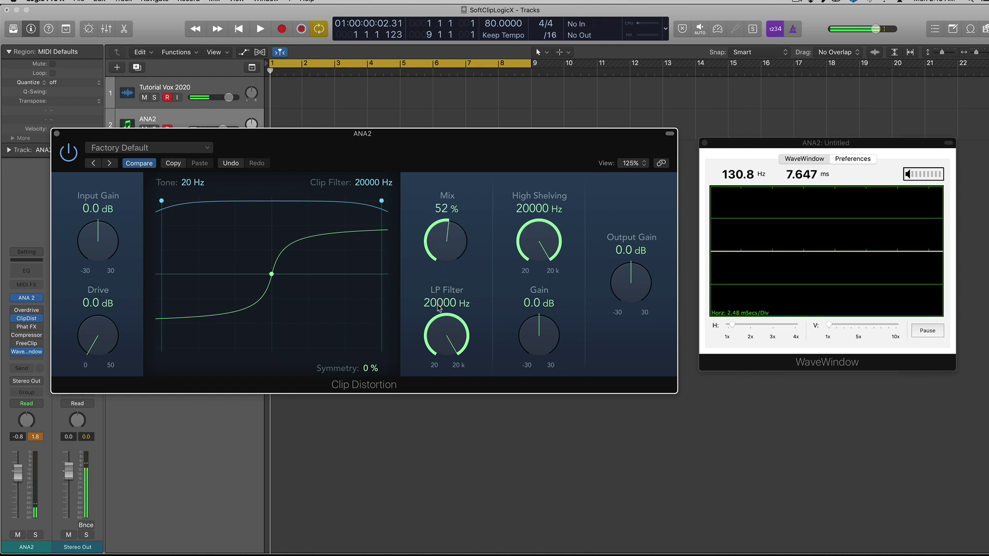
drag(109, 255, 110, 226)
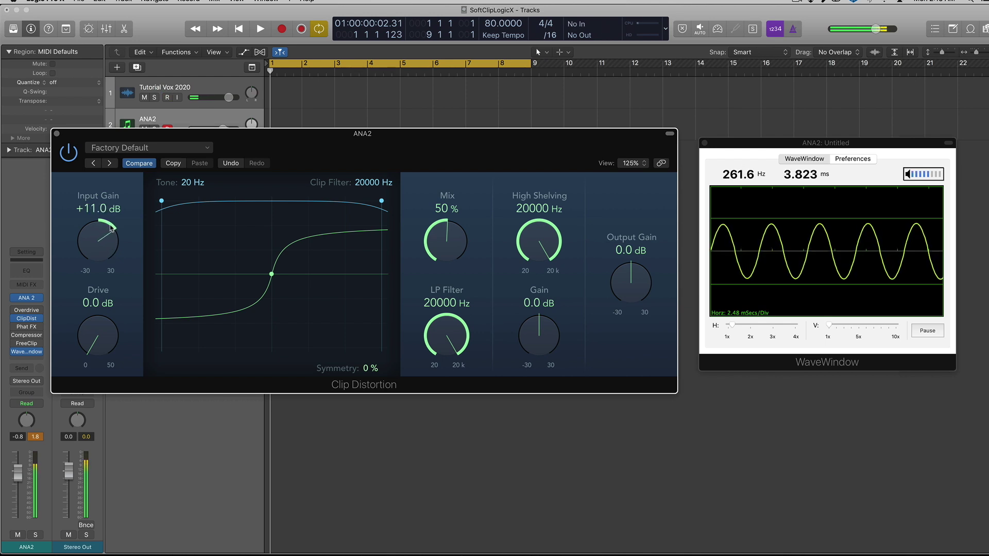
alt+click(431, 238)
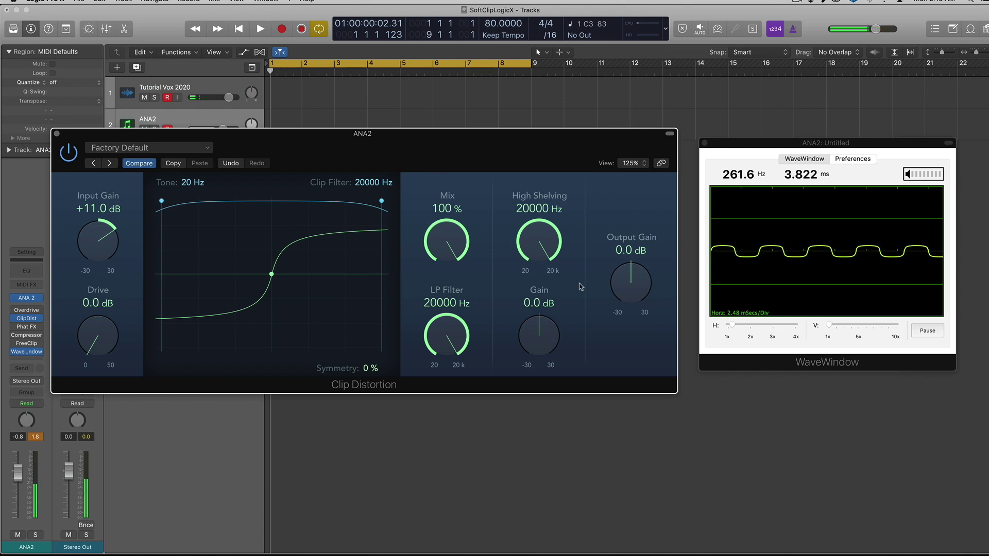
drag(601, 287, 561, 252)
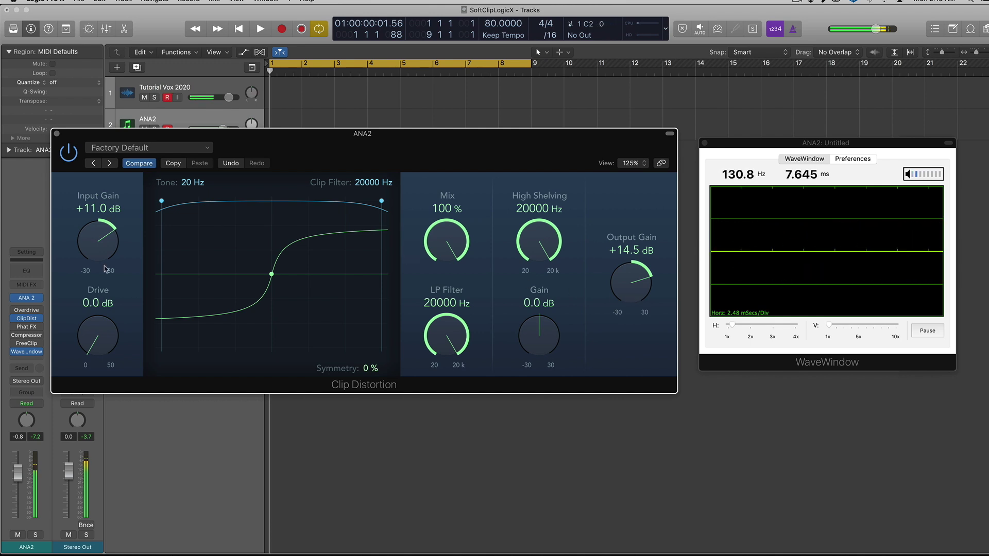
- Raise Drive for harder clipping, freeze the square wave on the scope, then reset Drive to 0.0 dB
drag(106, 334, 109, 274)
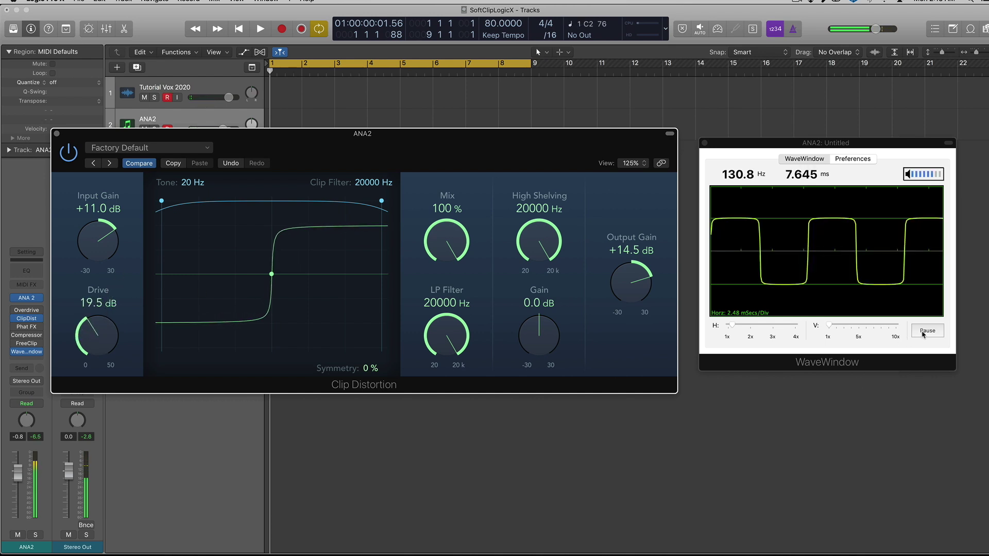
click(863, 367)
alt+click(86, 338)
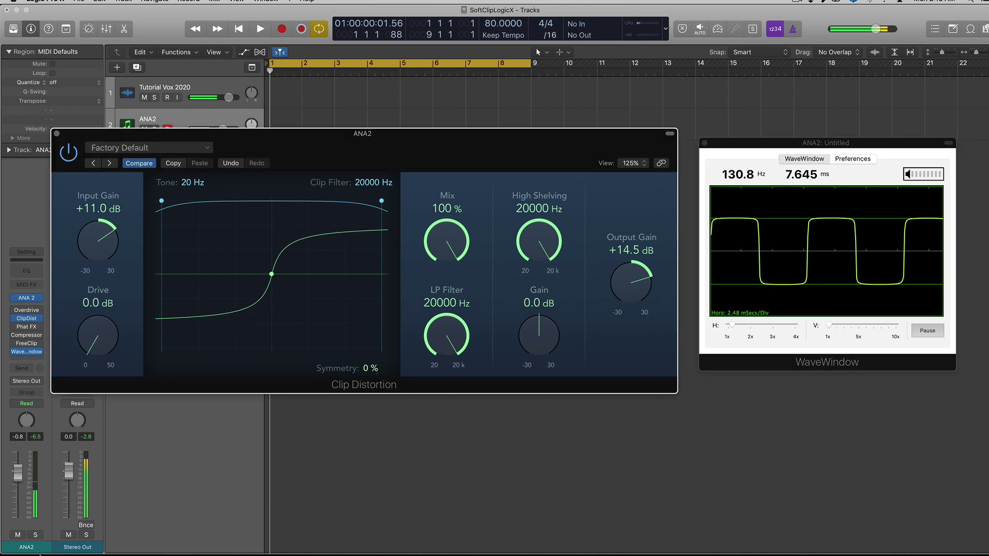
- Settle on +6.5 dB Input Gain, about 54% Mix and +4.0 dB Output Gain while watching the scope
mouse_move(41, 552)
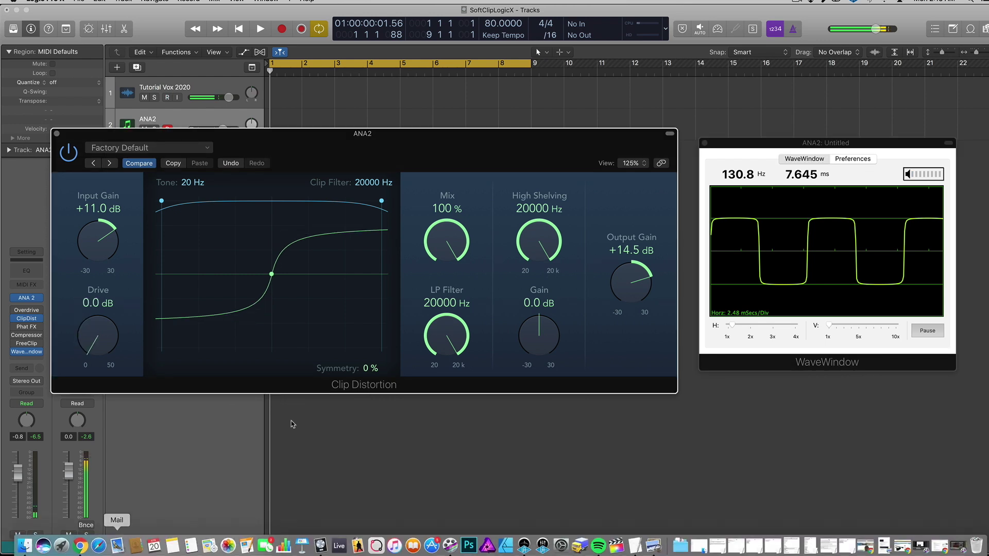
drag(83, 238, 83, 250)
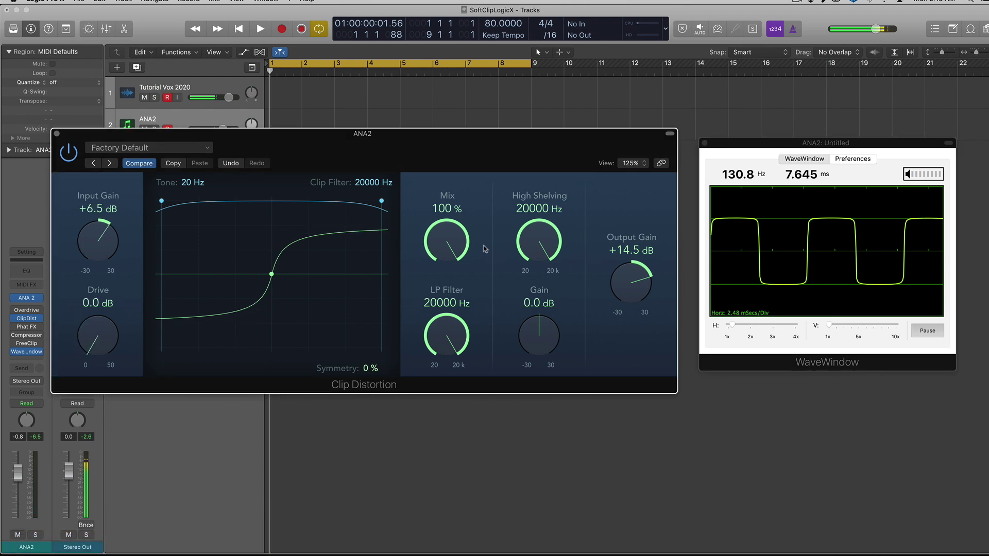
drag(447, 240, 448, 258)
drag(621, 286, 620, 311)
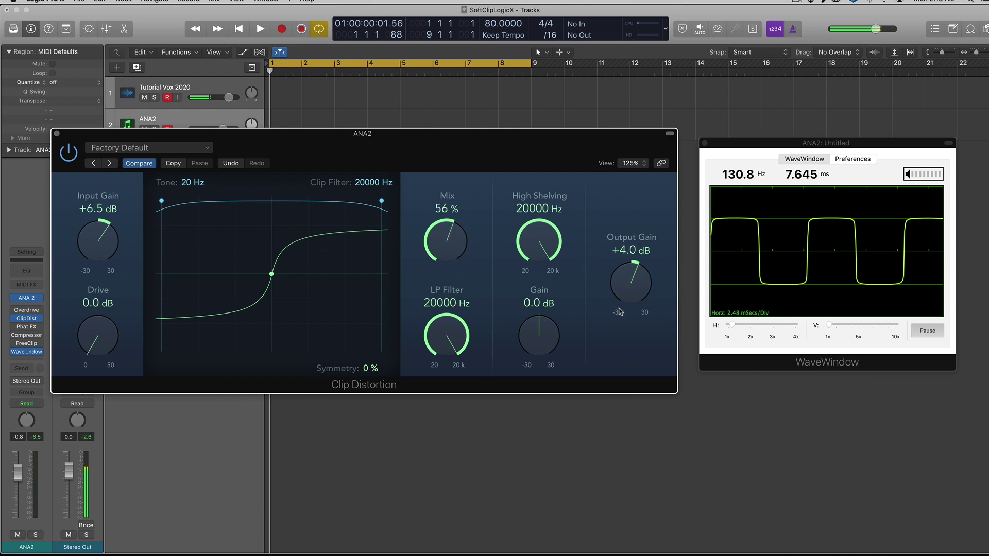
click(914, 331)
click(920, 332)
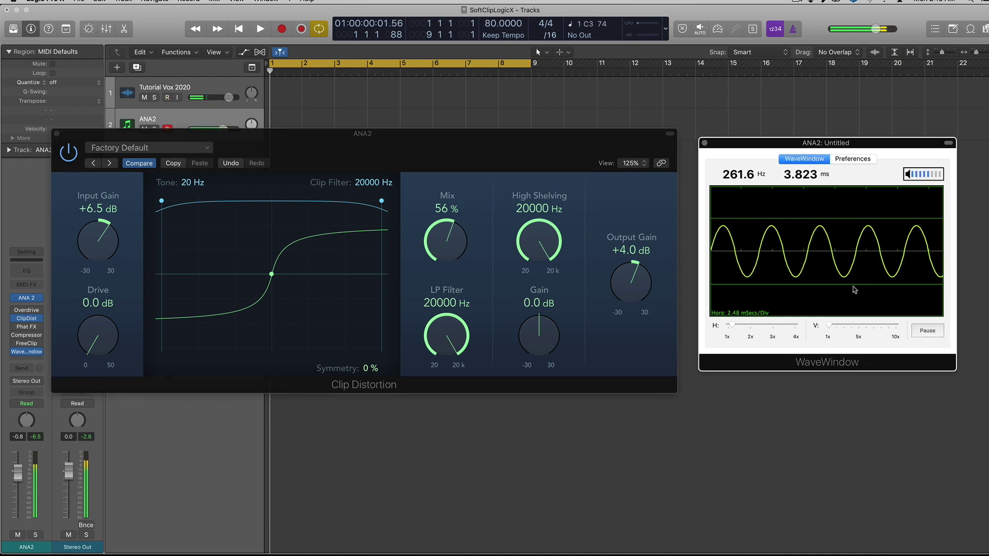
mouse_move(446, 242)
mouse_down()
mouse_move(449, 304)
mouse_move(455, 232)
mouse_move(456, 245)
mouse_up()
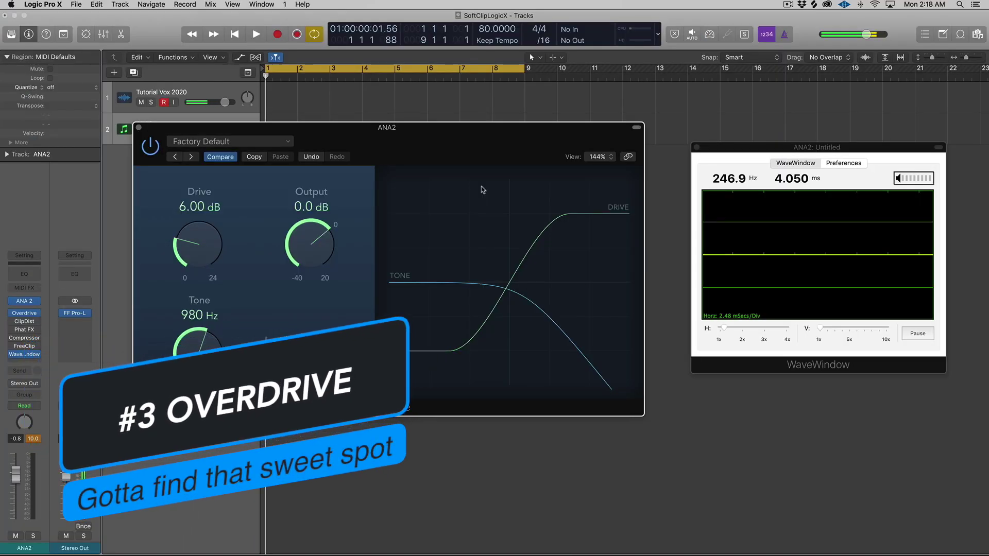
- Open Overdrive's Tone to 20000 Hz, trim Output below 0 dB, and set Drive to about 4 dB
drag(420, 130, 452, 125)
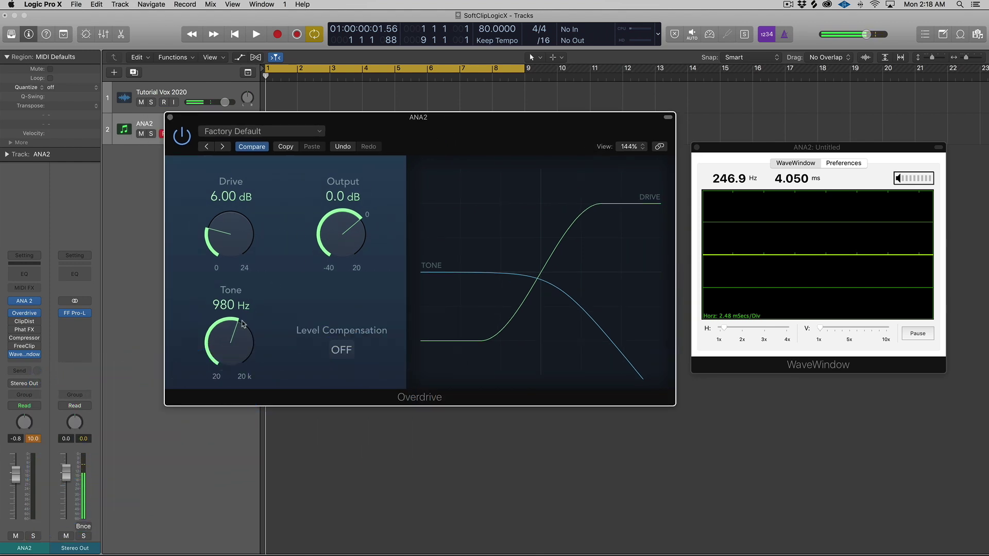
drag(242, 321, 275, 152)
drag(353, 246, 353, 248)
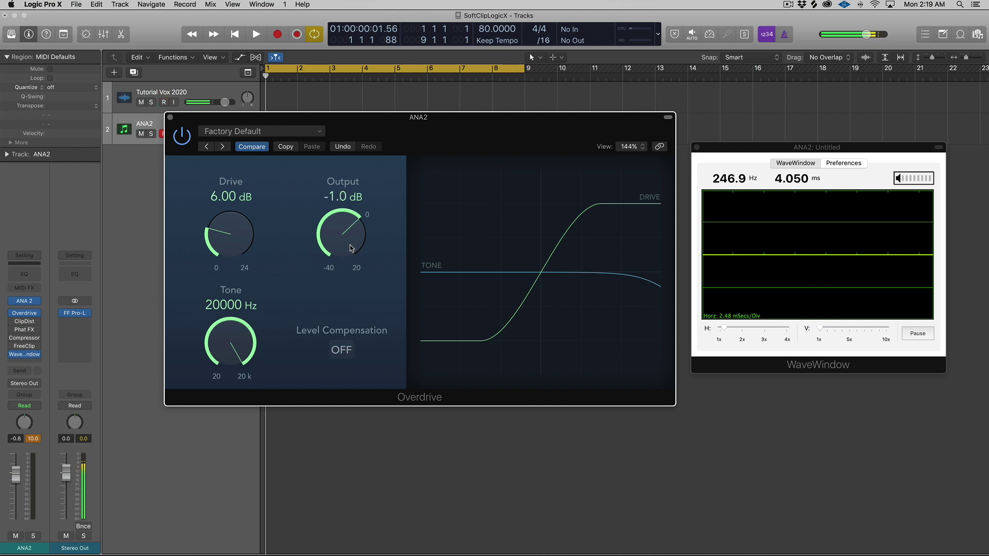
drag(214, 254, 211, 326)
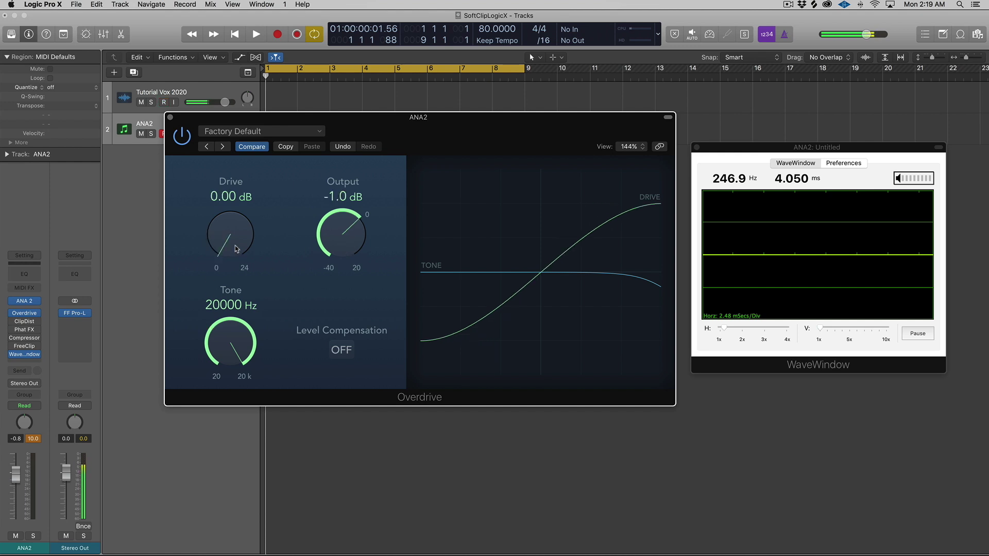
drag(236, 250, 233, 225)
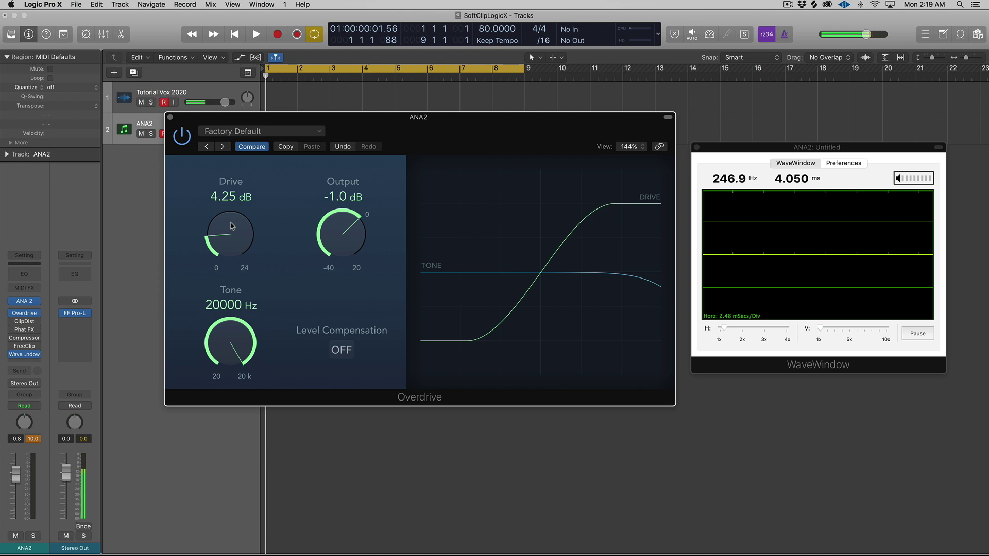
drag(232, 230, 233, 232)
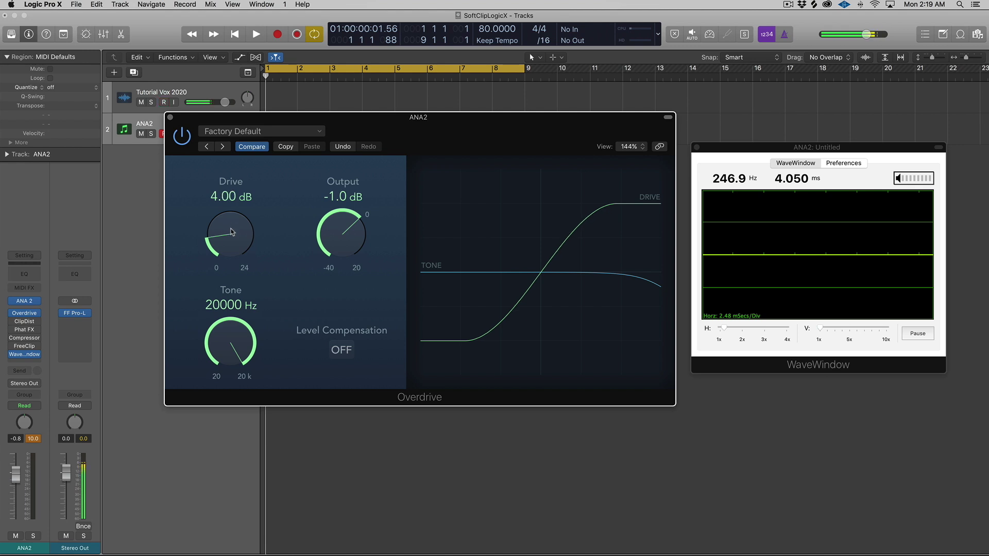
click(808, 253)
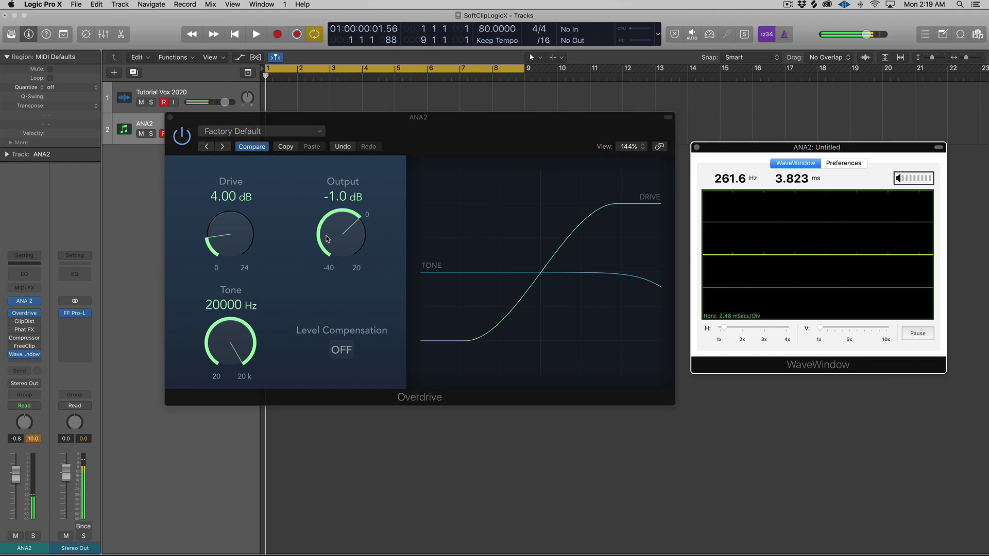
- Raise Overdrive output to 0 dB and drive up to 10 dB, inspecting the tone on the scope
drag(328, 238, 329, 235)
drag(232, 235, 231, 228)
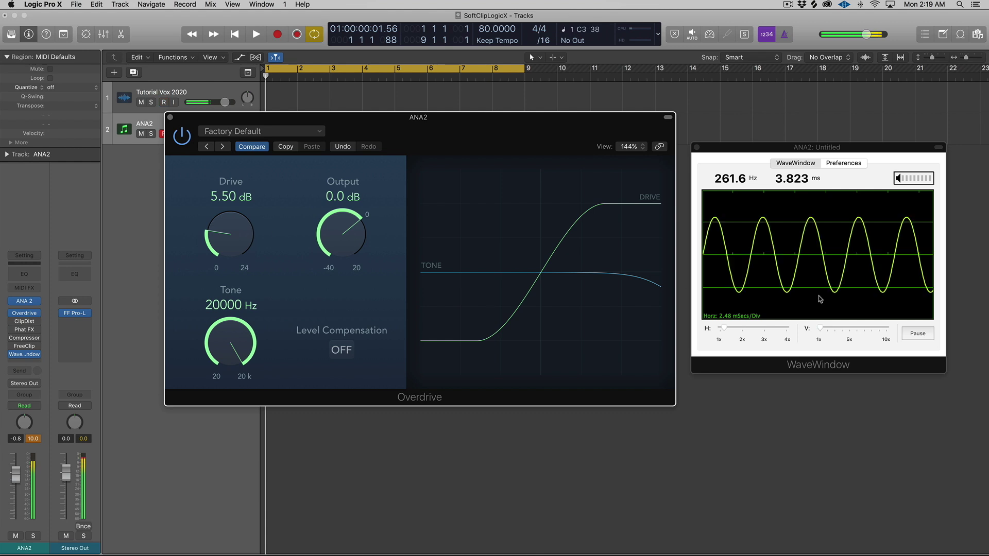
click(729, 251)
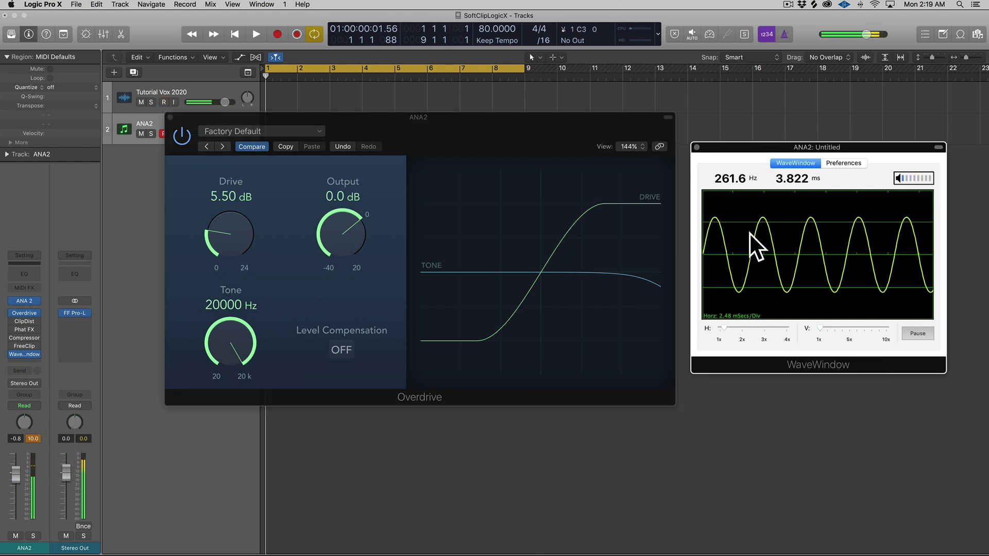
mouse_move(198, 235)
mouse_down()
mouse_move(226, 206)
mouse_move(239, 219)
mouse_move(236, 269)
mouse_move(233, 164)
mouse_move(238, 176)
mouse_up()
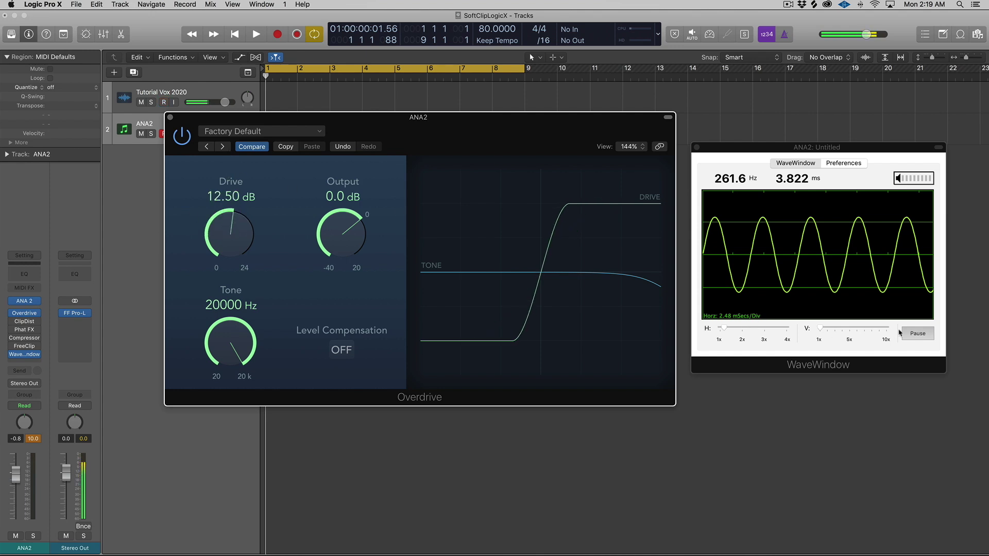
click(915, 334)
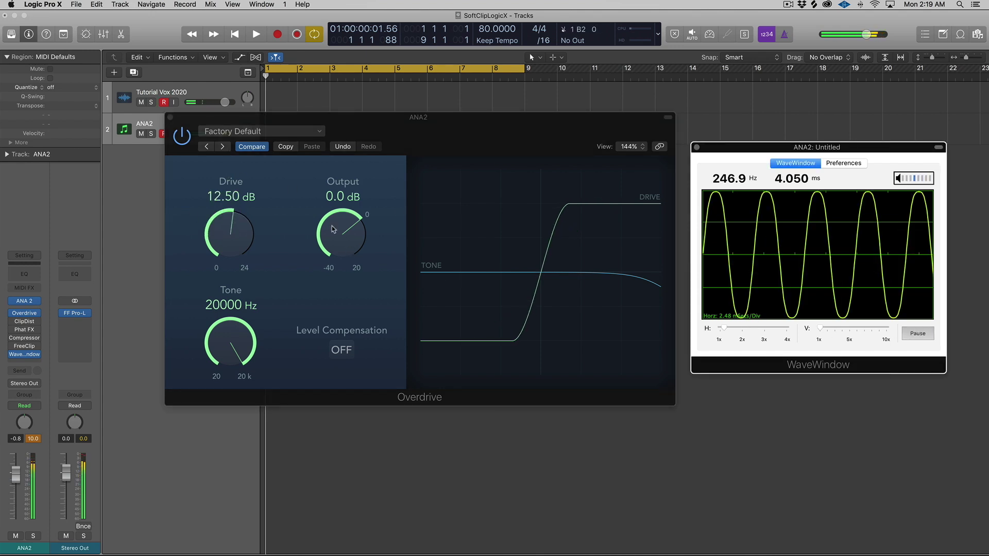
click(311, 232)
- Crank Overdrive drive to 18 dB with output at -5 dB and freeze the clipped waveform
drag(235, 226, 237, 198)
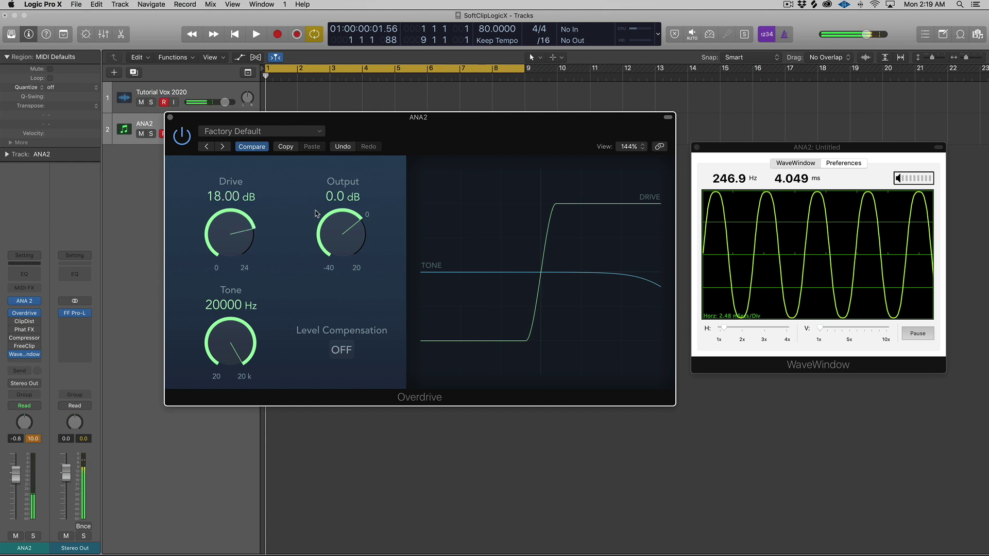
drag(340, 224, 332, 243)
click(917, 333)
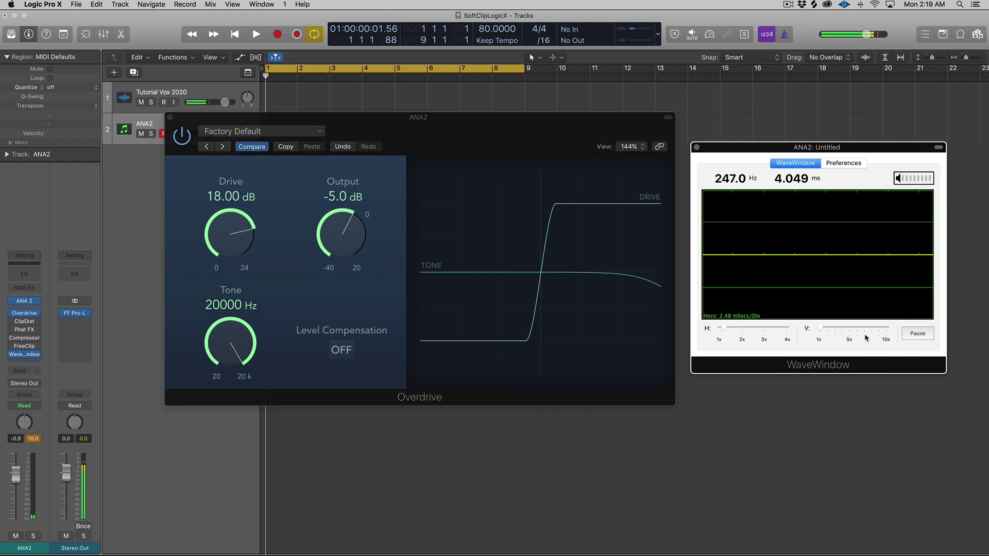
click(917, 333)
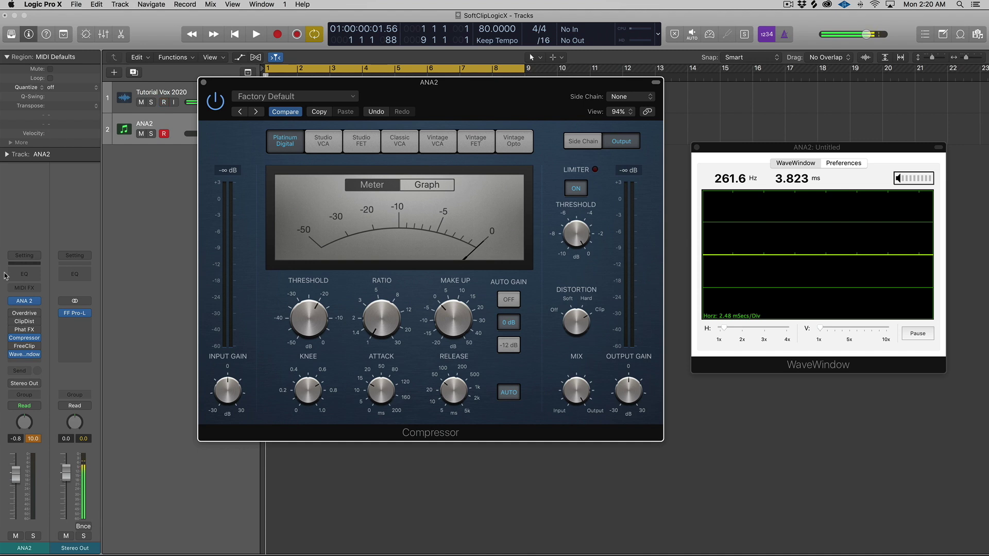
- Raise the Compressor make-up gain to 4.5 dB and set its output gain to -0.5 dB
click(576, 189)
mouse_move(382, 324)
mouse_move(390, 378)
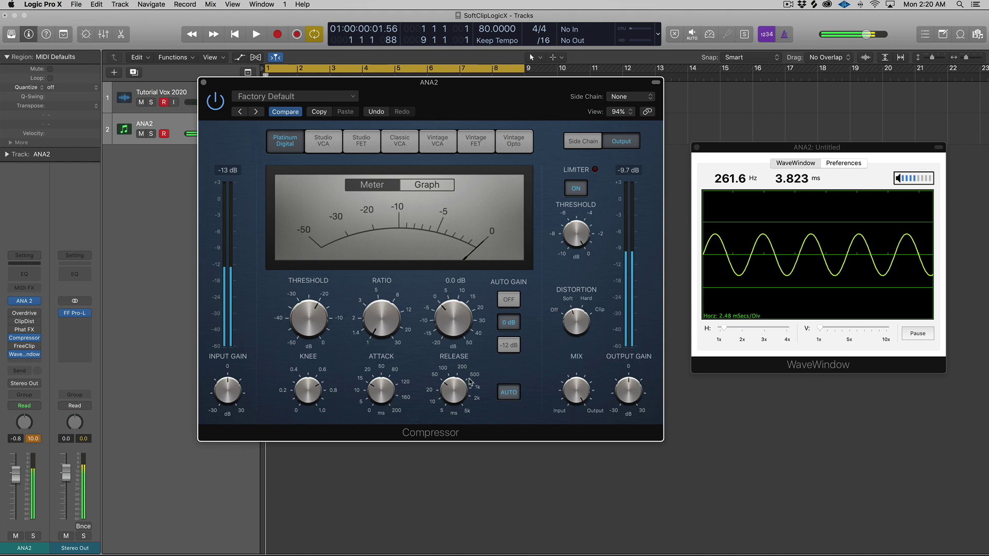
drag(457, 329, 456, 322)
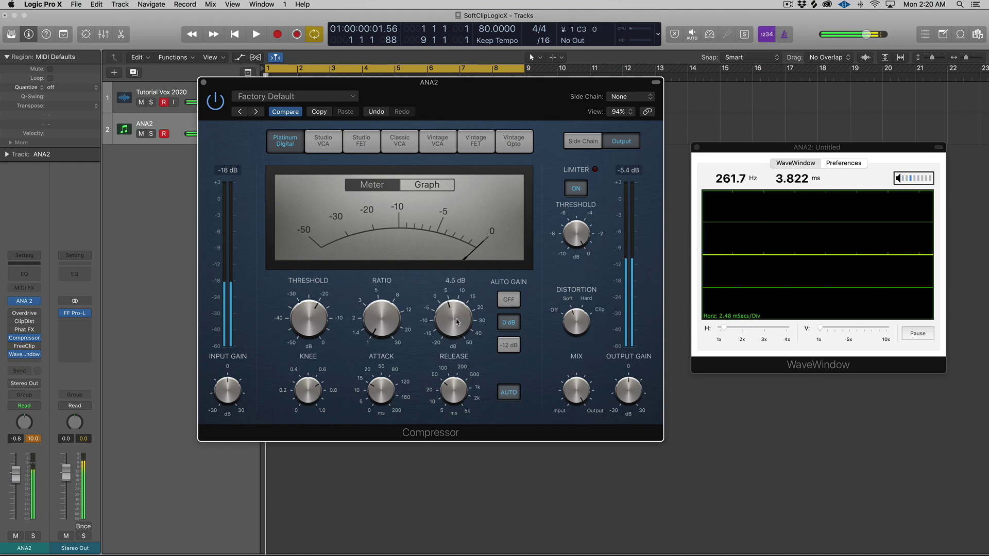
drag(628, 375, 627, 378)
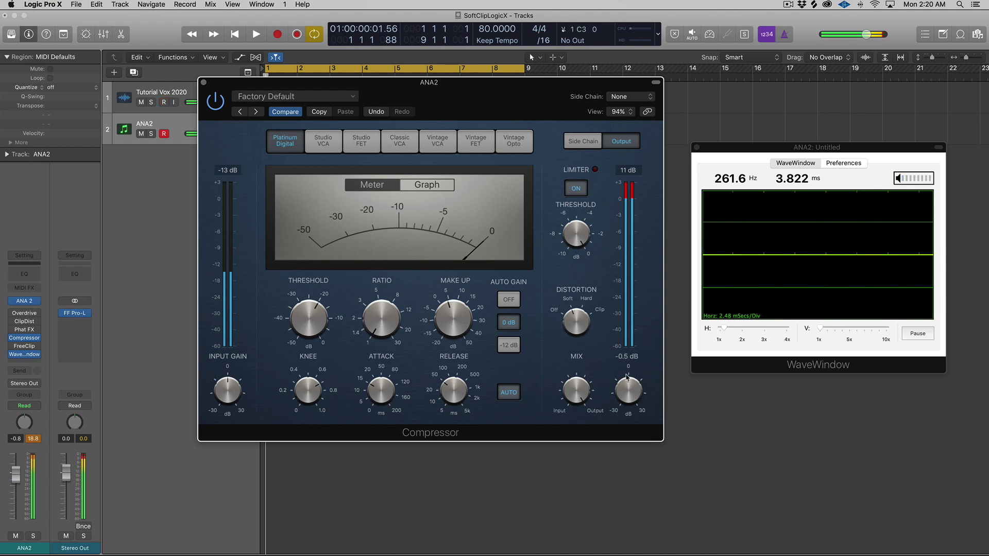
- Push the make-up gain to 6.5 dB and check the flattened tone in WaveWindow
drag(454, 321, 458, 291)
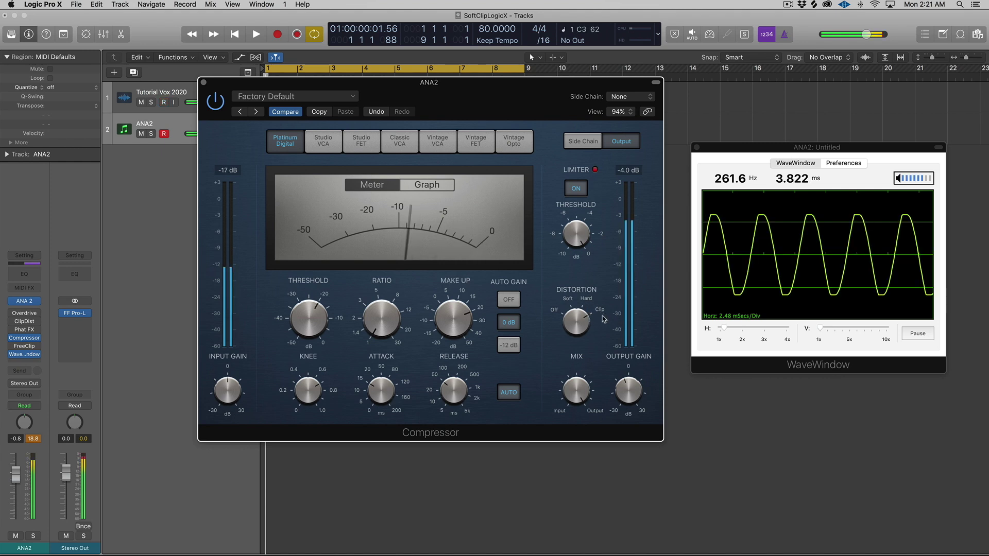
click(755, 210)
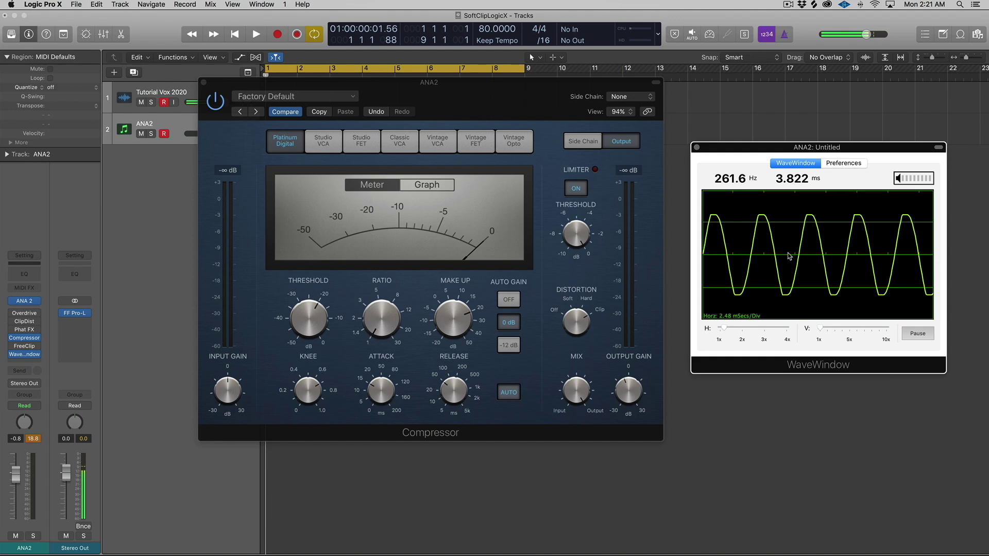
mouse_move(556, 246)
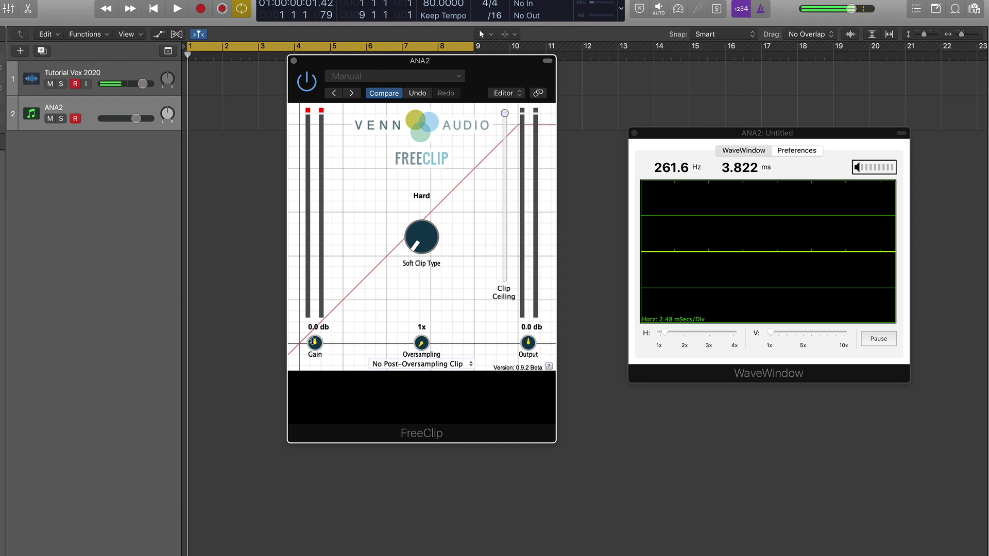
- Try a -5.5 dB clip ceiling in FreeClip, restore it to maximum, and try the Cubic curve
mouse_move(505, 114)
mouse_down()
mouse_move(507, 126)
mouse_move(511, 111)
mouse_up()
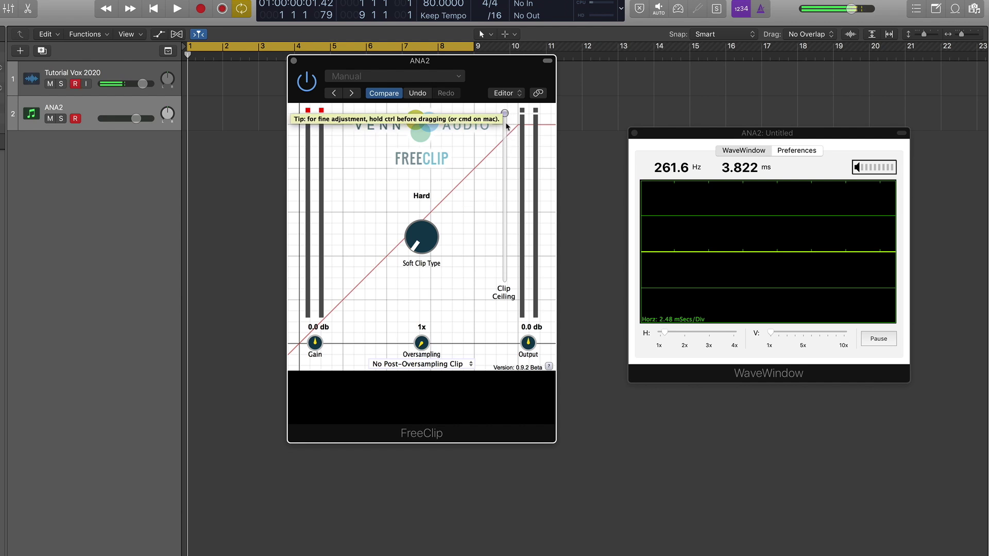
click(512, 111)
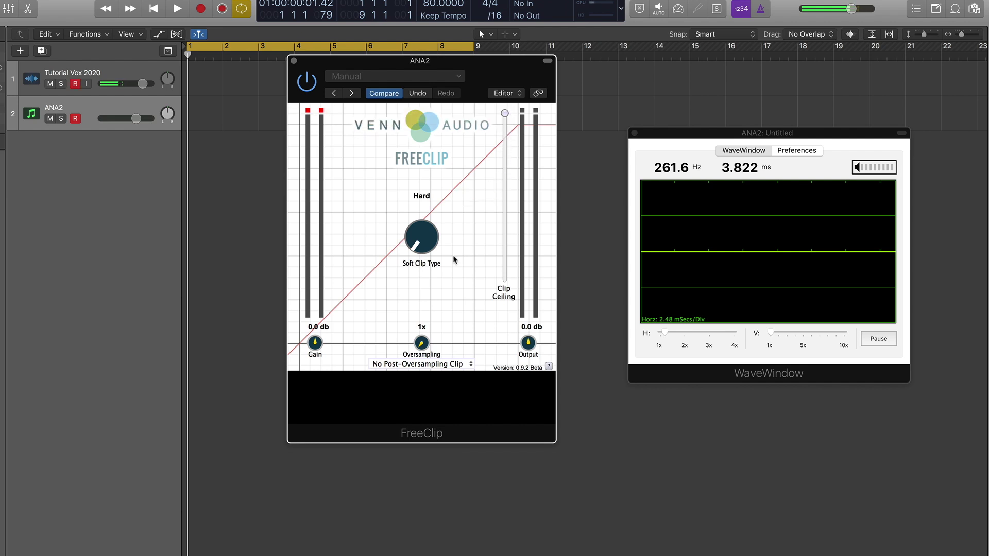
drag(421, 237, 421, 362)
- Set FreeClip's gain to 20 dB and output to about -7.2 dB, then view the square wave
drag(316, 343, 324, 309)
drag(527, 342, 529, 362)
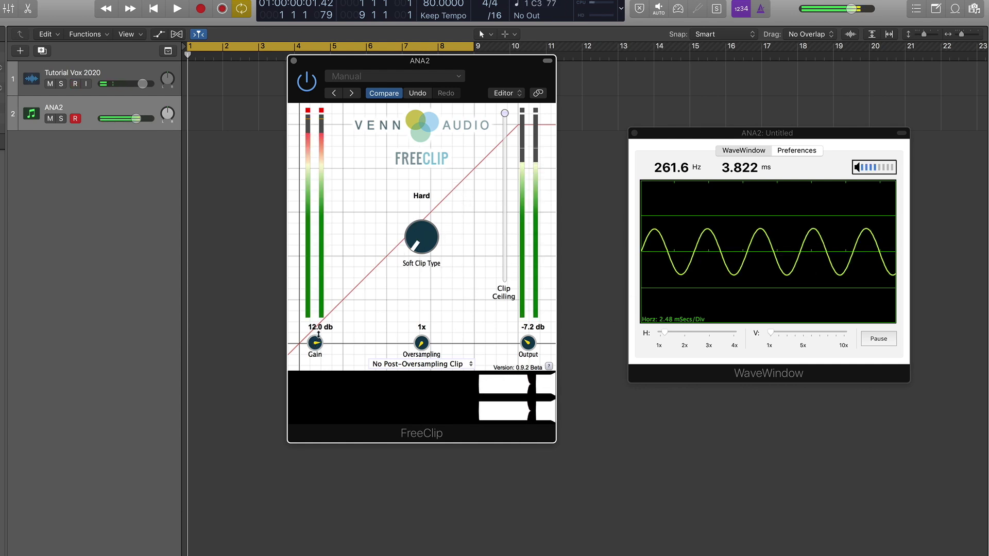
drag(320, 347, 320, 332)
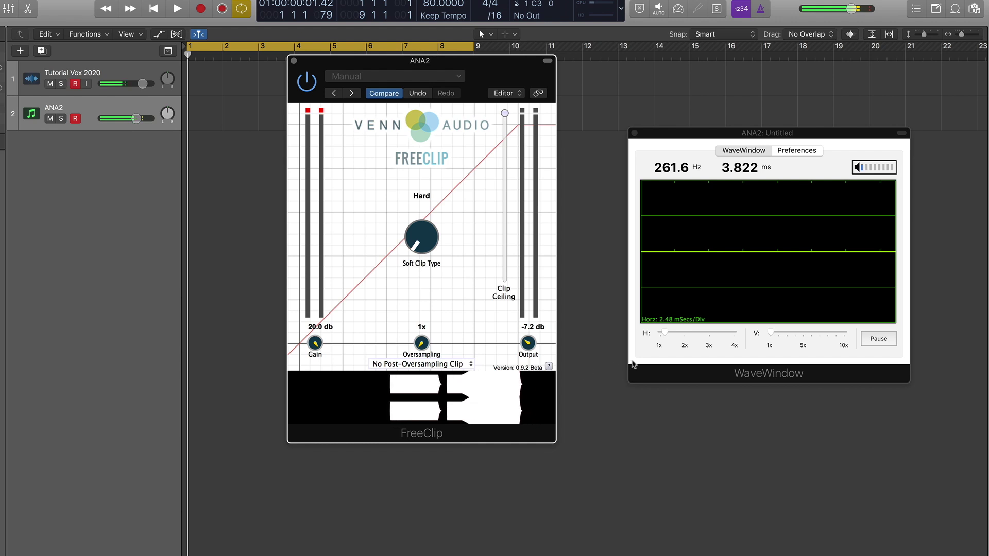
click(659, 234)
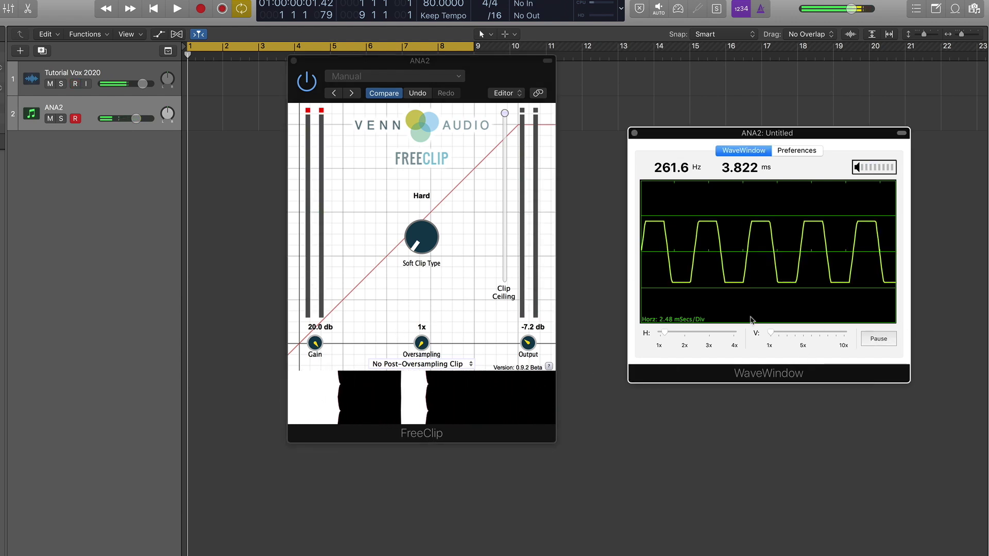
- Turn FreeClip's curve through Quintic and Hyperbolic Tan to Arctangent, lower gain to 14.6 dB, and raise oversampling
drag(418, 238, 409, 195)
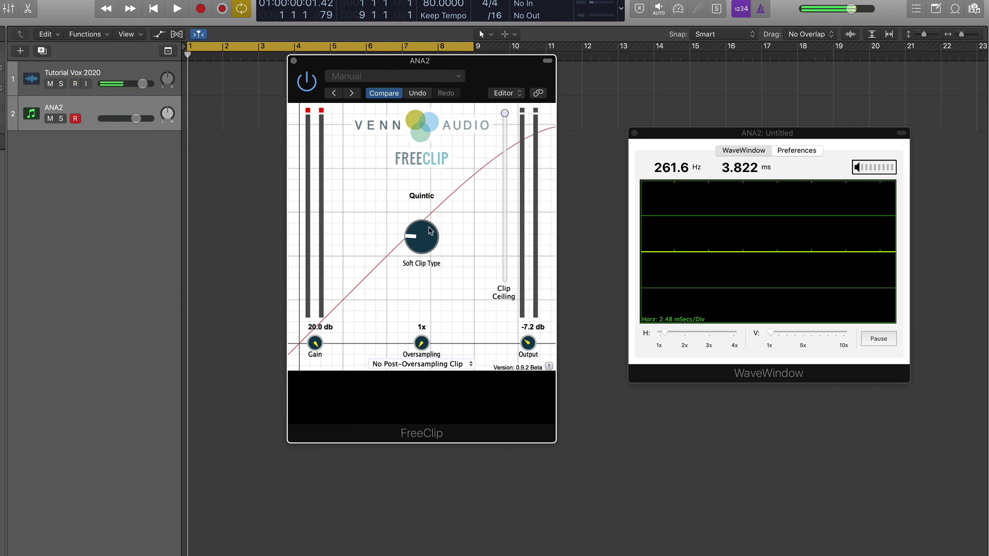
drag(415, 235, 435, 179)
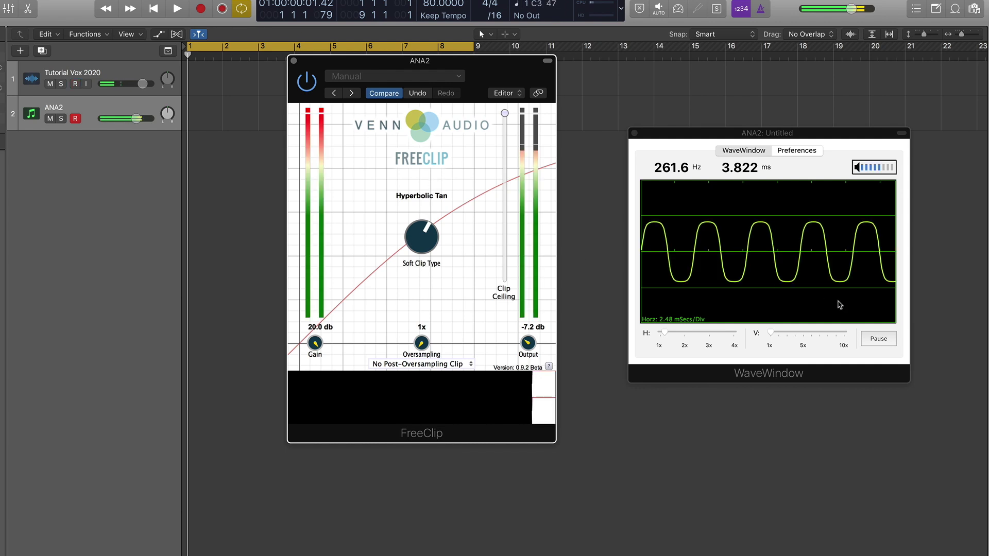
drag(403, 235, 421, 214)
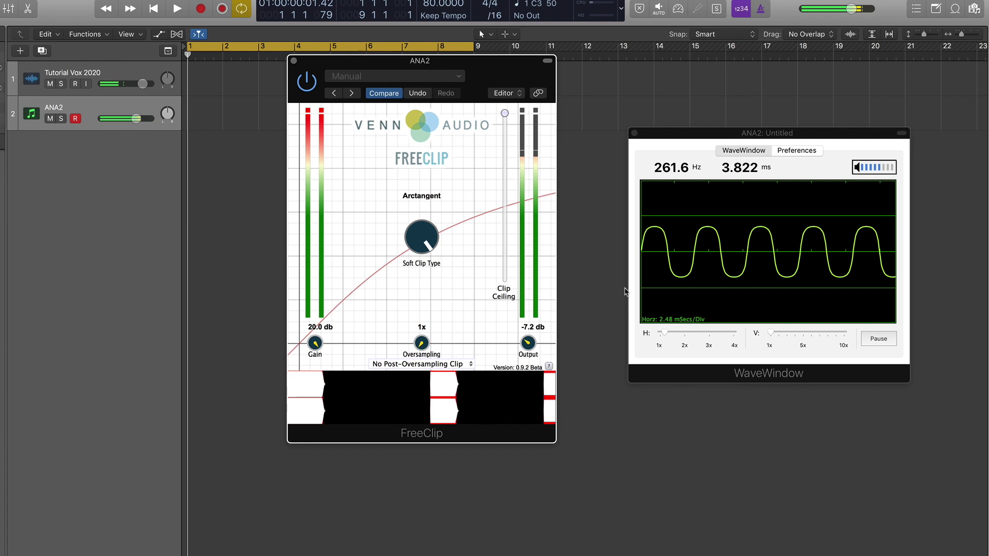
drag(314, 342, 315, 359)
drag(425, 343, 425, 321)
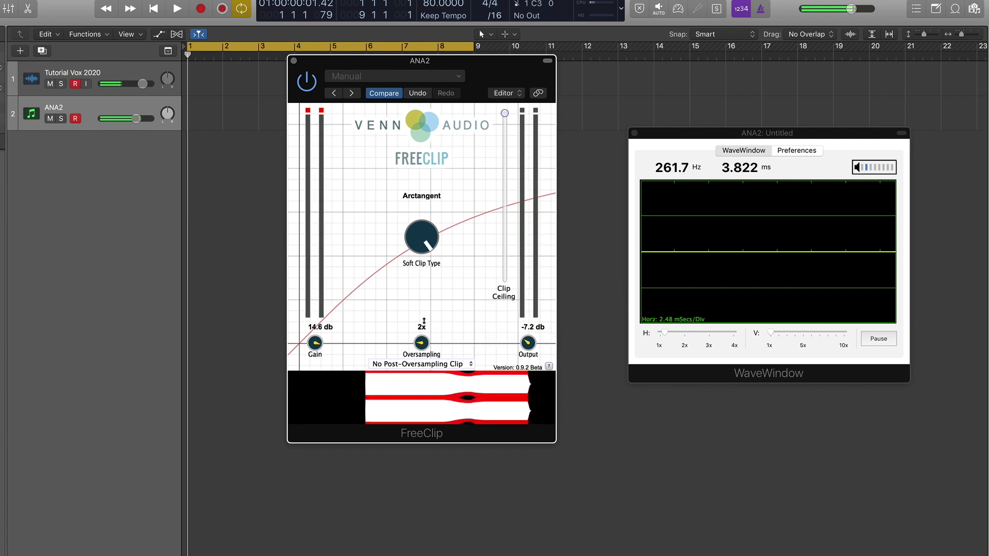